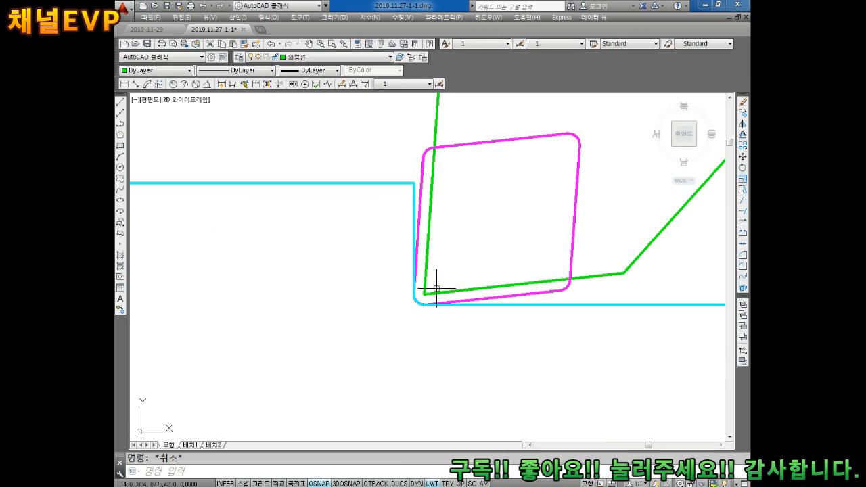
Examine the nose-radius corner, the B 부품 assembly problem and the neighbouring groove-cutting solution drawing
scroll(436, 289, down, 6)
scroll(361, 279, up, 6)
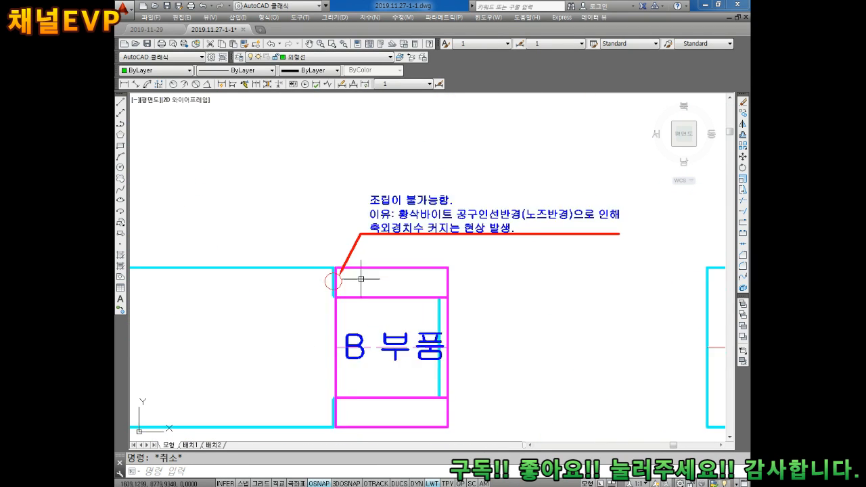
scroll(361, 278, up, 4)
scroll(372, 261, down, 3)
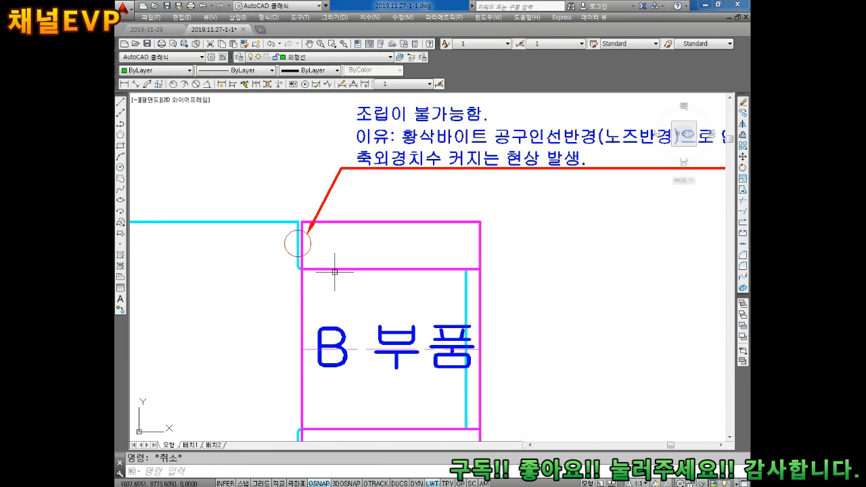
scroll(335, 272, down, 2)
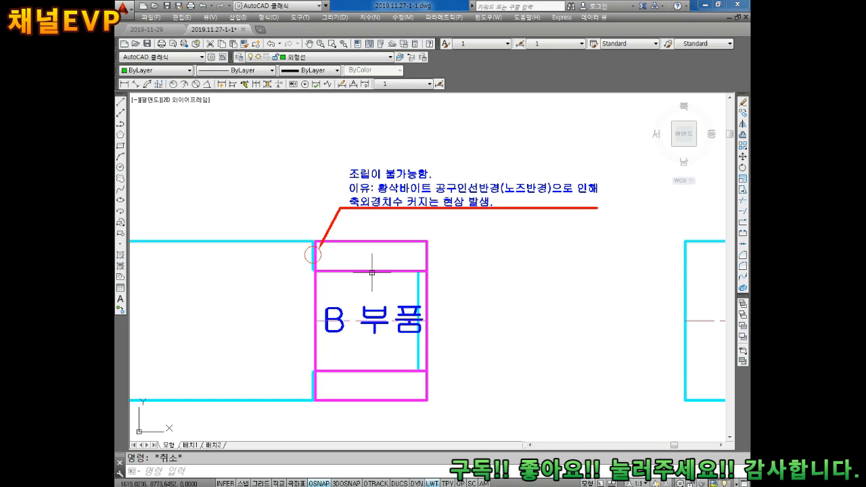
middle_drag(478, 286, 400, 276)
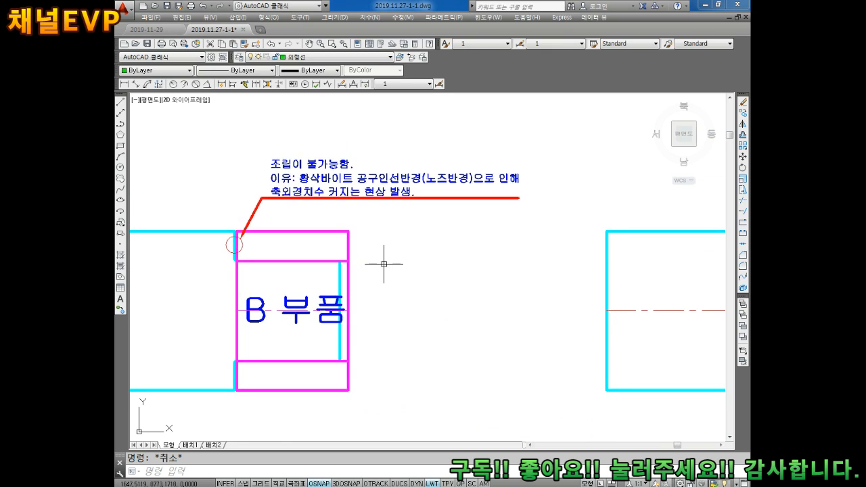
middle_drag(494, 281, 314, 271)
middle_drag(664, 279, 392, 262)
scroll(396, 261, down, 4)
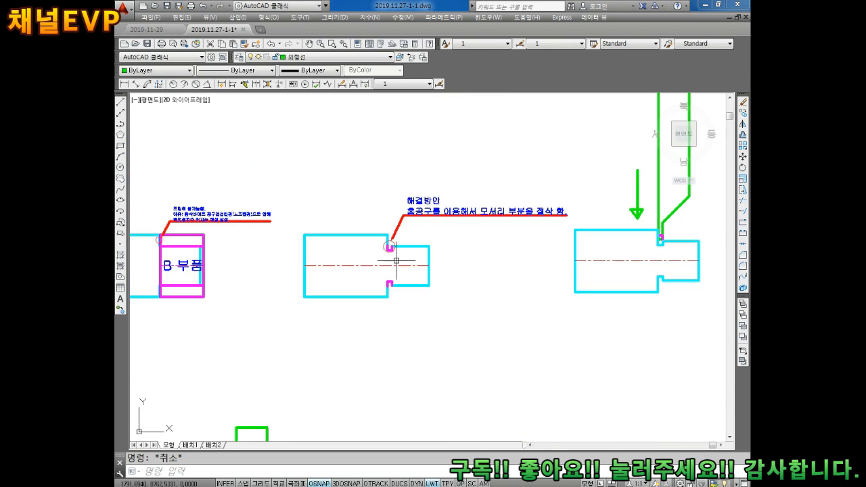
Examine the grooving tool and its 초경합금(인써트 팁) detail with the tip width and corner radius dimensions
scroll(397, 260, down, 3)
middle_drag(463, 328, 474, 253)
middle_drag(364, 319, 392, 223)
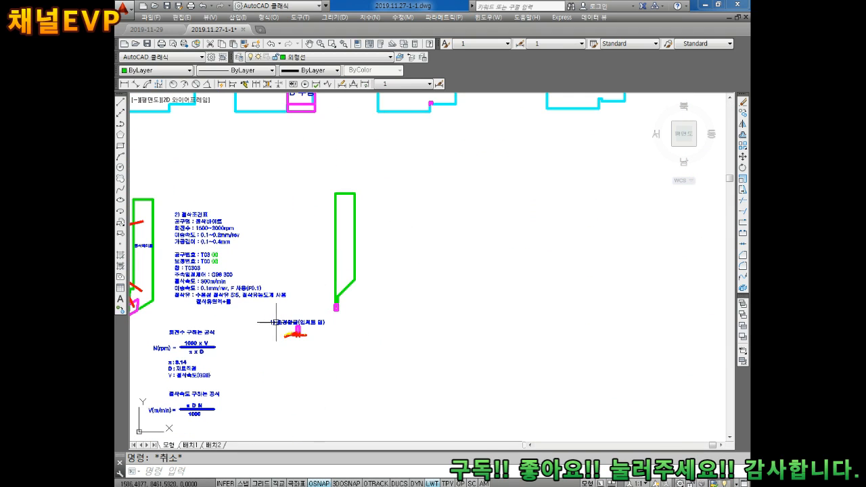
scroll(276, 323, up, 10)
middle_drag(366, 387, 332, 277)
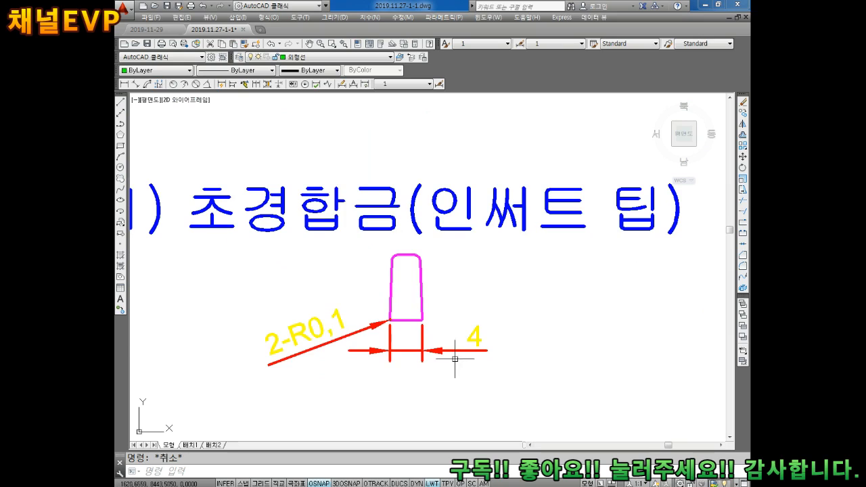
scroll(460, 350, up, 4)
scroll(406, 298, down, 2)
scroll(438, 278, down, 4)
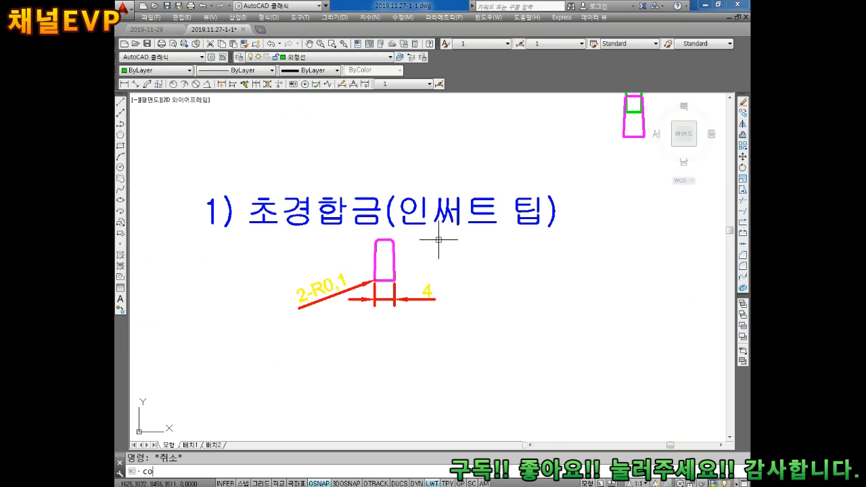
Copy the heading text "1) 초경합금(인써트 팁)" to the empty area below the dimensioned insert tip
key(Return)
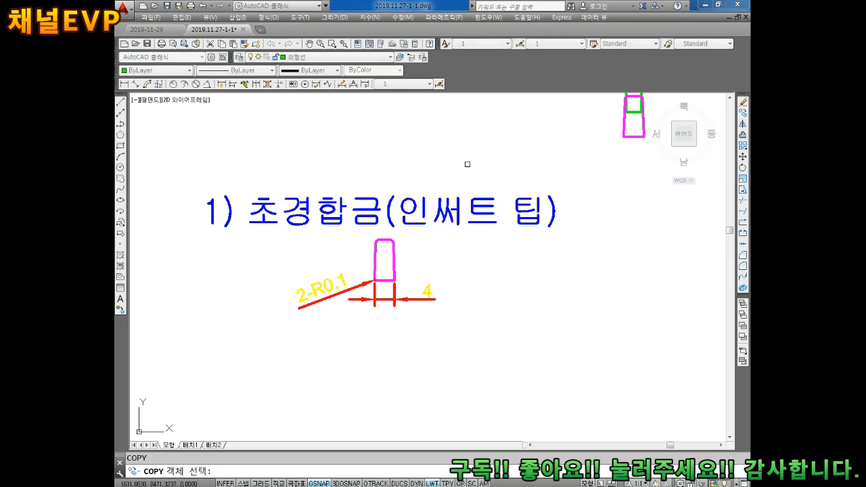
click(464, 215)
key(Return)
middle_drag(434, 224, 446, 104)
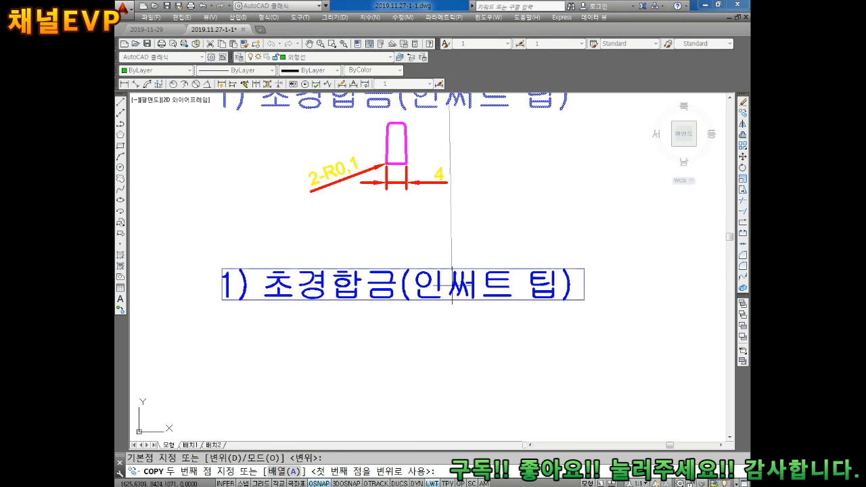
click(443, 296)
key(Escape)
key(Escape)
Open the copied heading text for editing and set its text height to 3.5
double_click(464, 306)
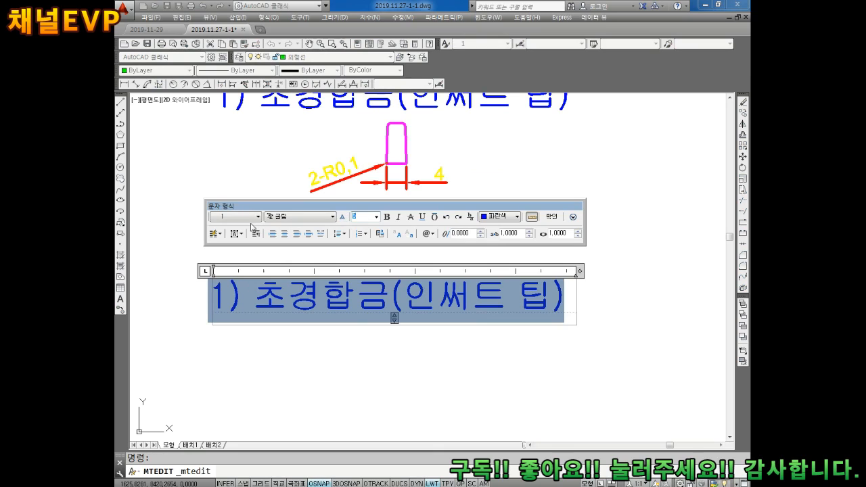
text(3.5)
key(Return)
click(479, 300)
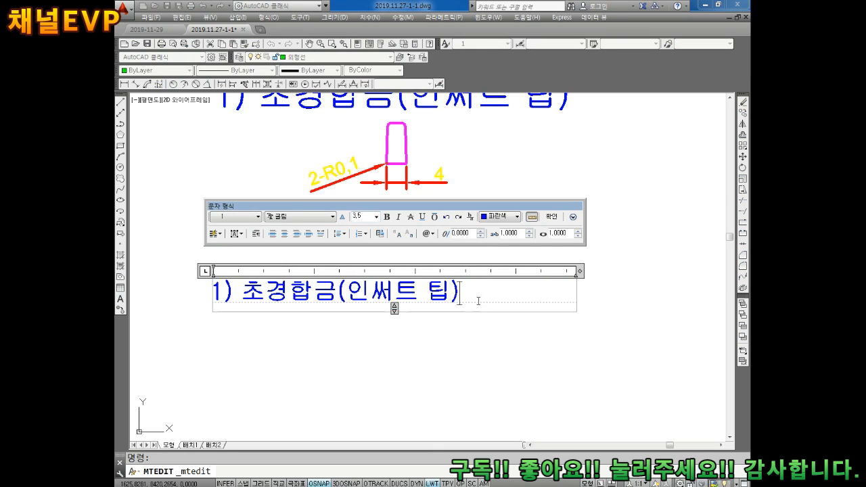
Replace the copied text's content with "1mm 단위 크기 조절"
key(BackSpace)
key(BackSpace)
key(BackSpace)
key(BackSpace)
key(BackSpace)
key(BackSpace)
key(BackSpace)
key(BackSpace)
key(BackSpace)
key(BackSpace)
key(BackSpace)
key(BackSpace)
key(BackSpace)
key(BackSpace)
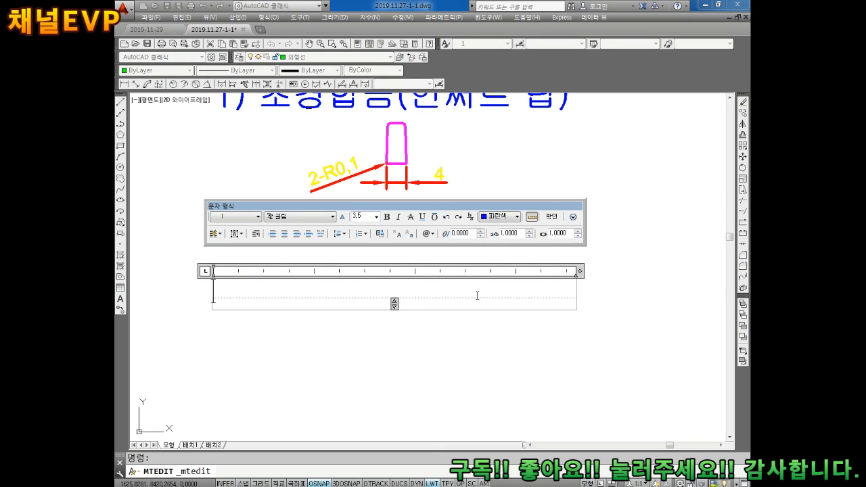
text(1ㅡ)
text(m 단위)
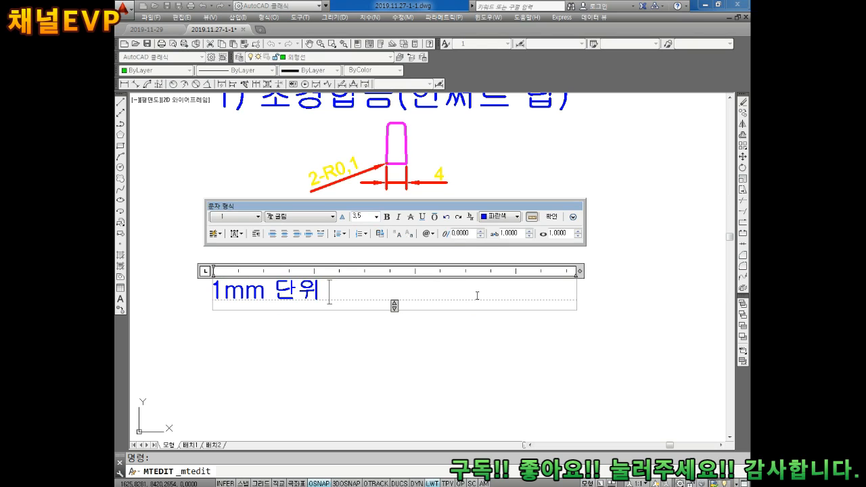
text( 크기 조절)
Add a second line reading "3~4 mm" to the note and finish editing the text
key(Return)
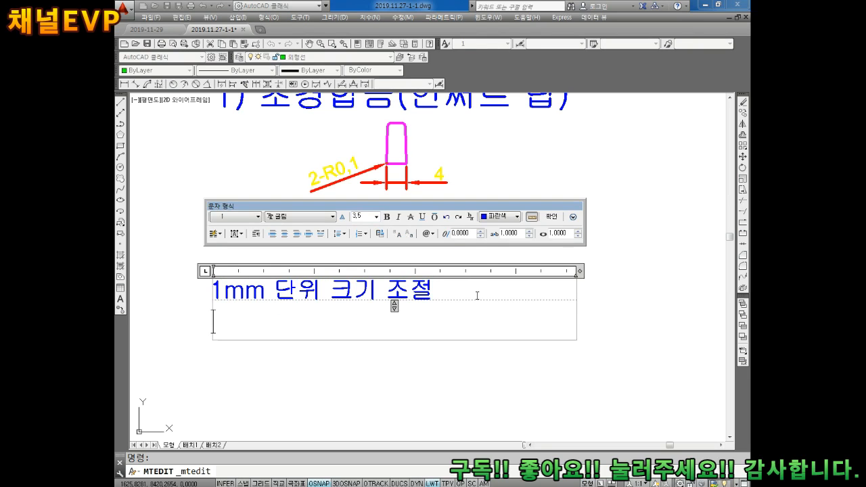
text(3~4)
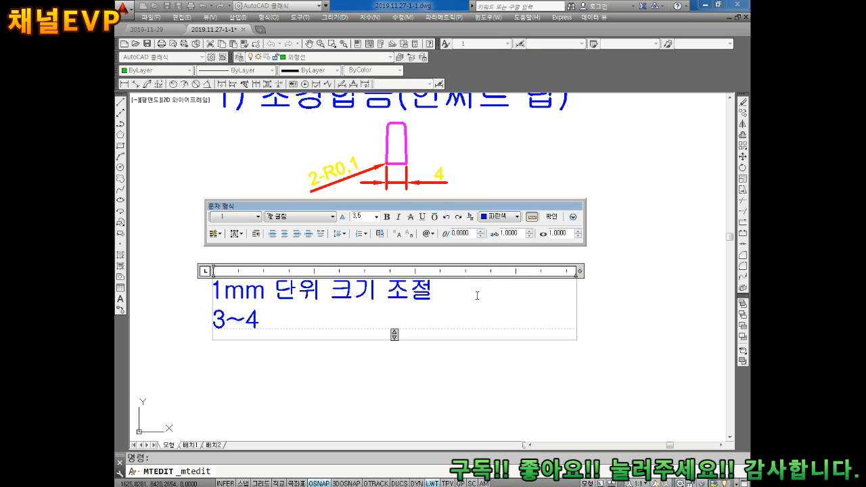
text(mm)
key(BackSpace)
key(BackSpace)
key(BackSpace)
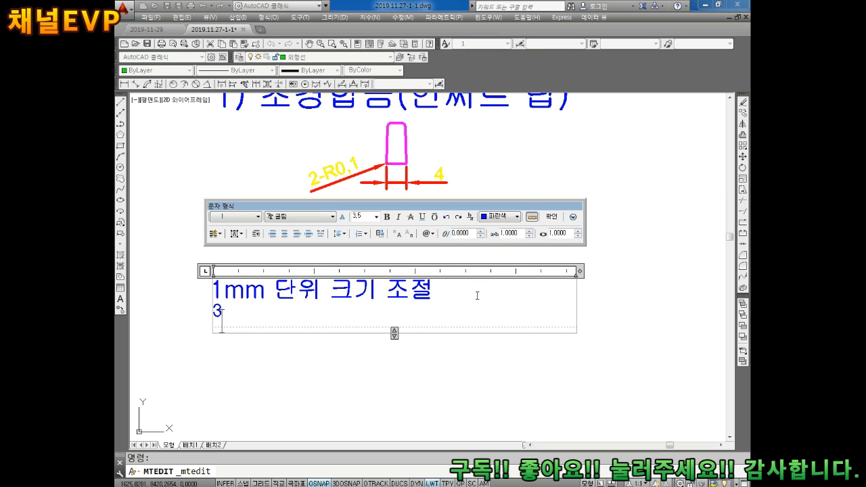
text(3)
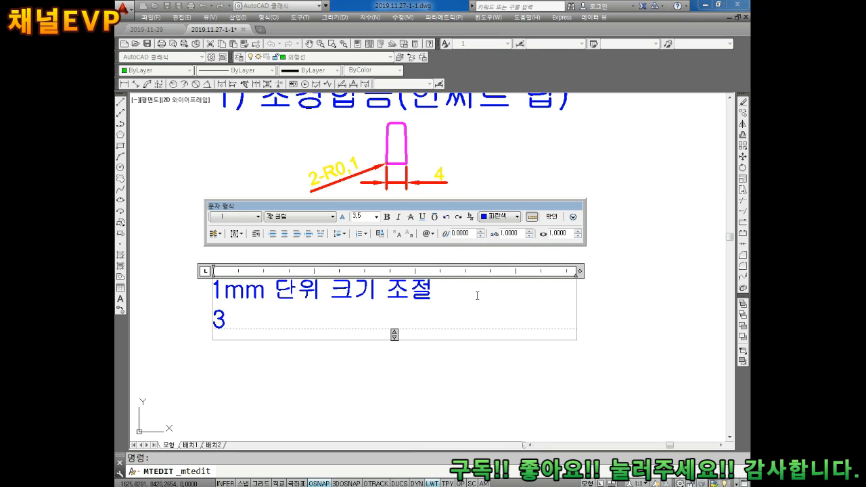
text(~4)
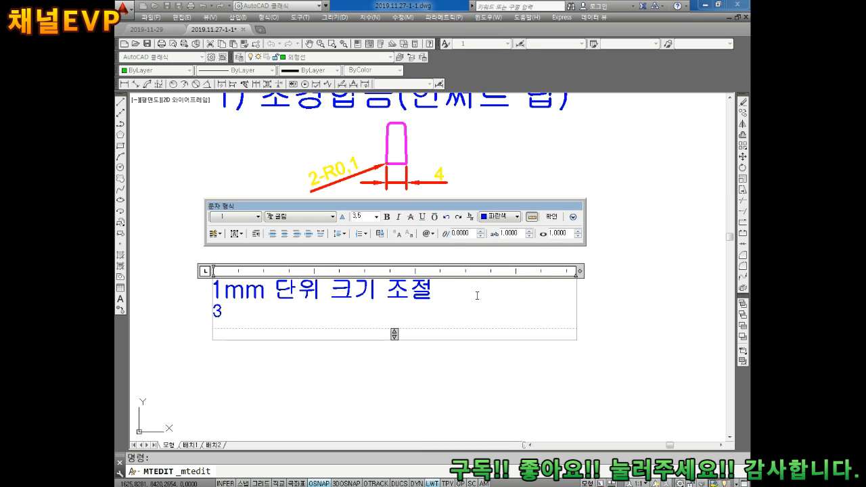
key(ctrl+z)
text(mm)
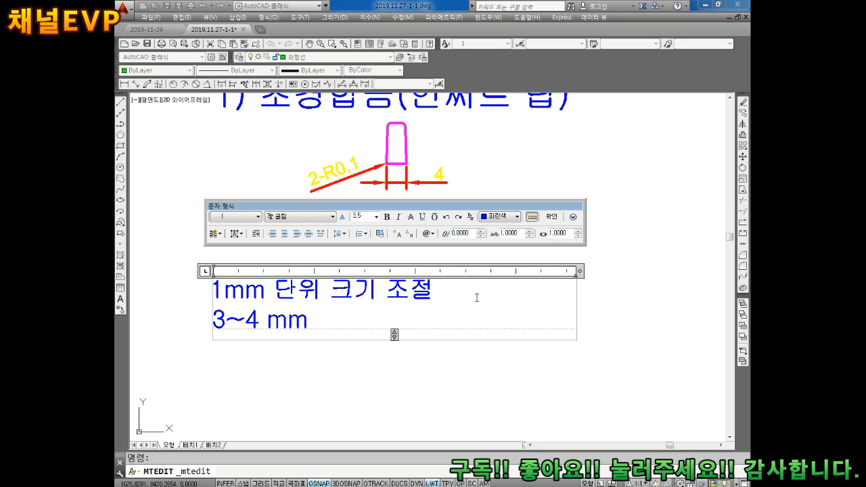
click(286, 380)
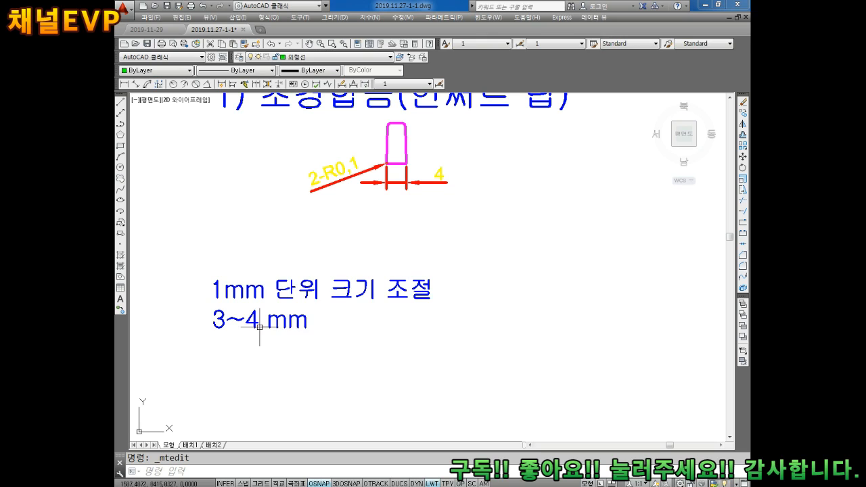
Append a blank line and the line "1,2,3,4,5" to the end of the note, keeping the changes
scroll(285, 332, down, 3)
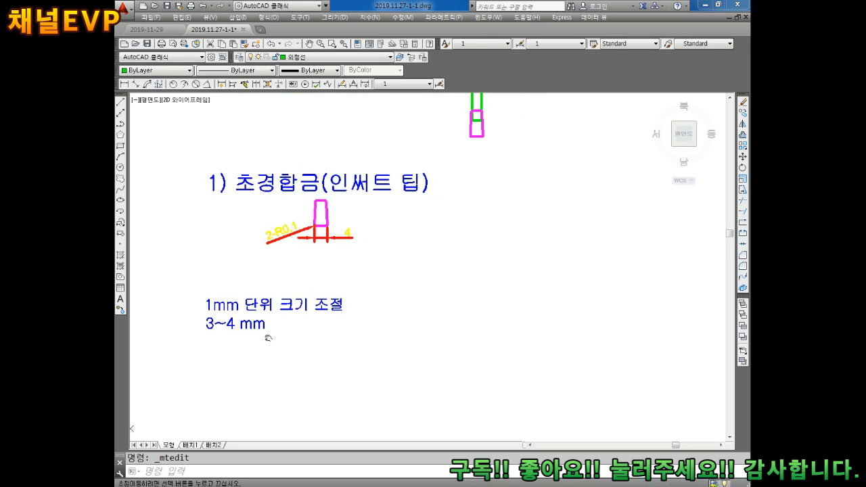
scroll(277, 325, up, 2)
scroll(280, 329, down, 1)
double_click(269, 328)
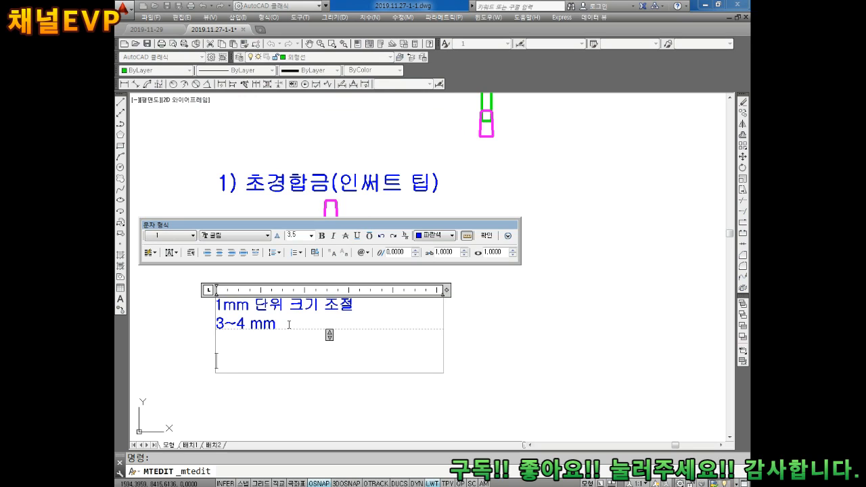
key(Return)
key(Return)
text(1,2,3,4,5)
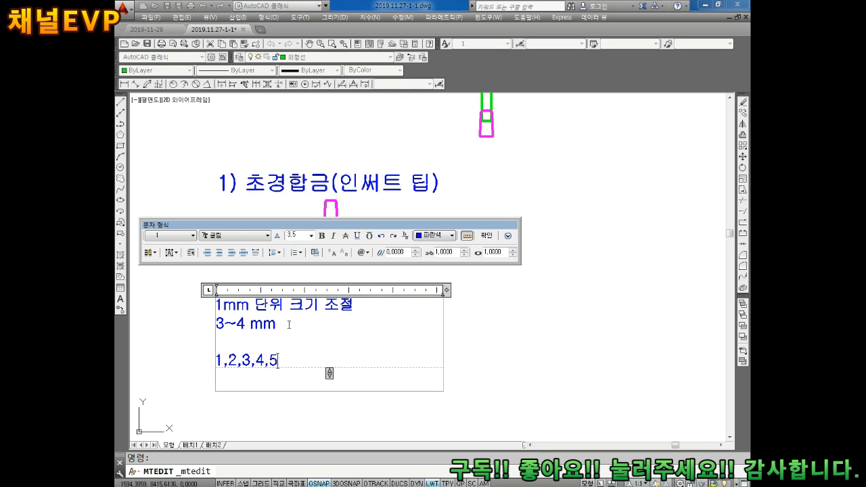
key(Escape)
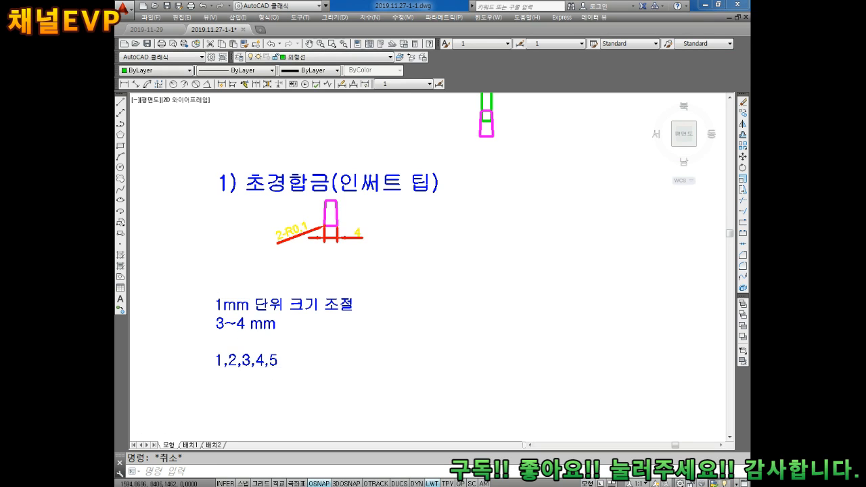
Add a linear dimension across the bottom width of the insert tip on the green grooving tool, placed below the tip
scroll(276, 358, up, 2)
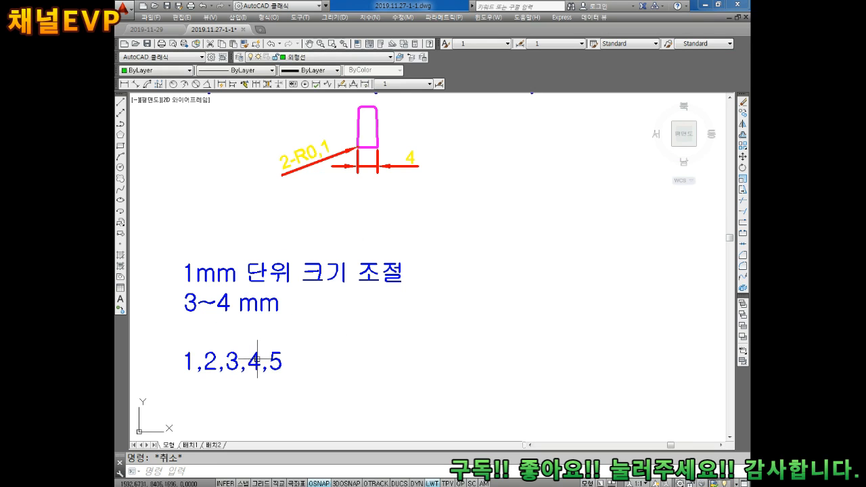
middle_drag(467, 279, 438, 314)
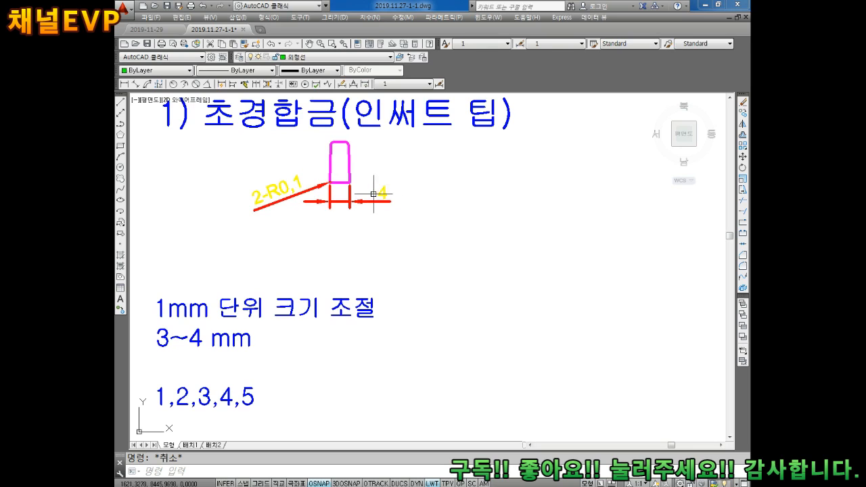
scroll(376, 191, down, 4)
scroll(359, 188, up, 7)
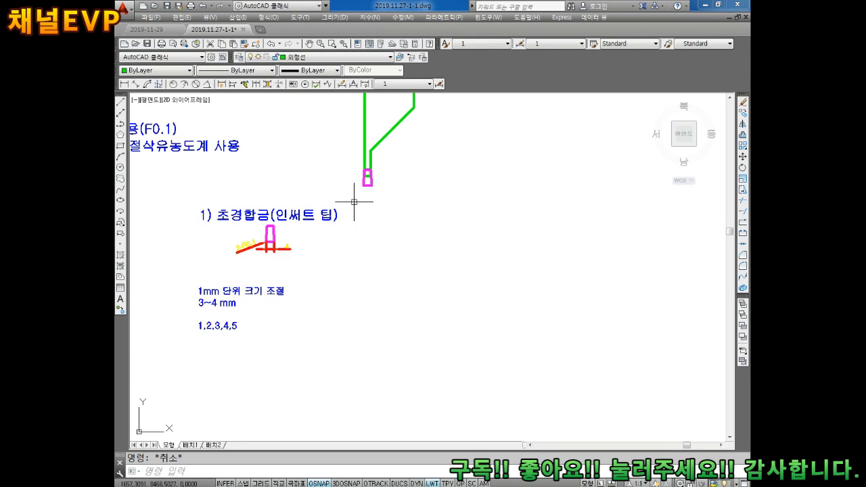
scroll(344, 164, up, 8)
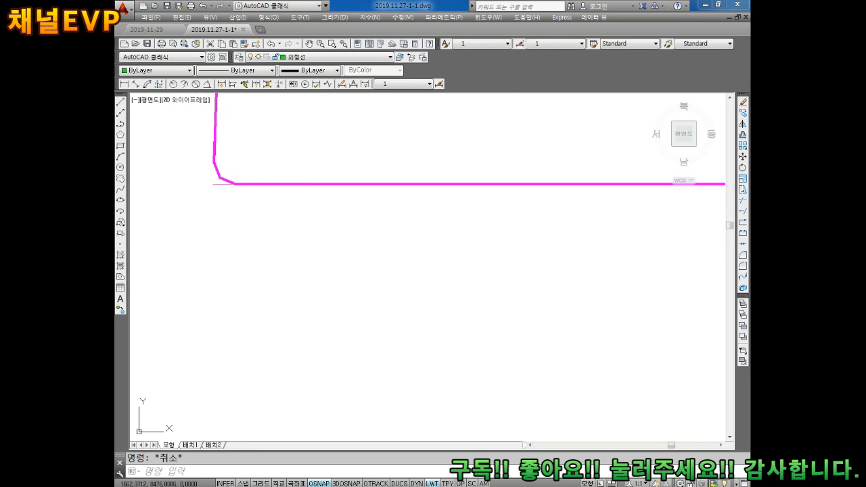
click(125, 83)
scroll(257, 187, up, 3)
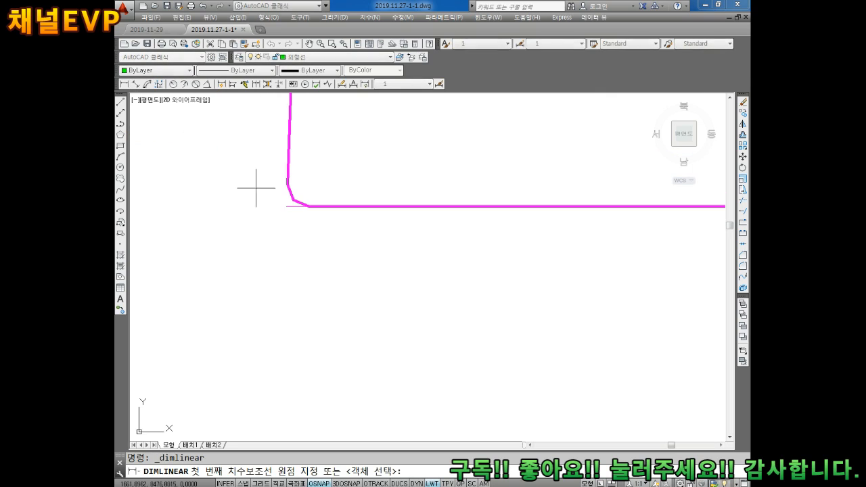
click(286, 207)
scroll(379, 217, down, 3)
scroll(570, 228, up, 4)
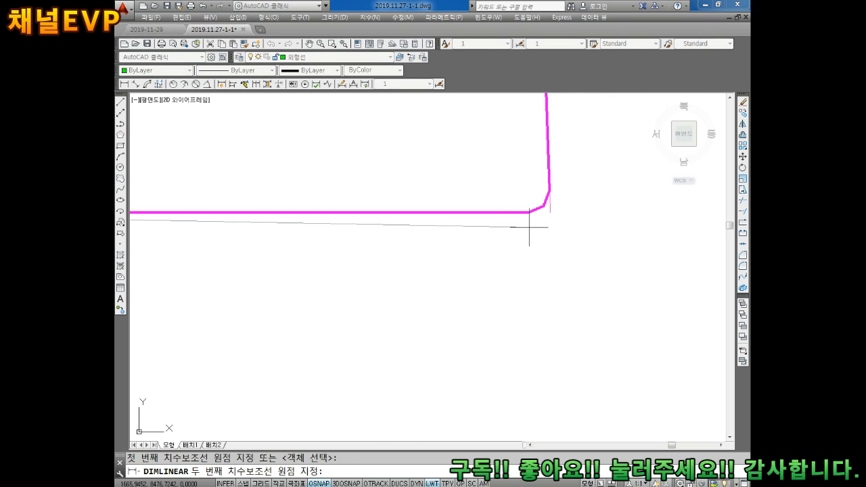
click(555, 202)
scroll(535, 250, down, 3)
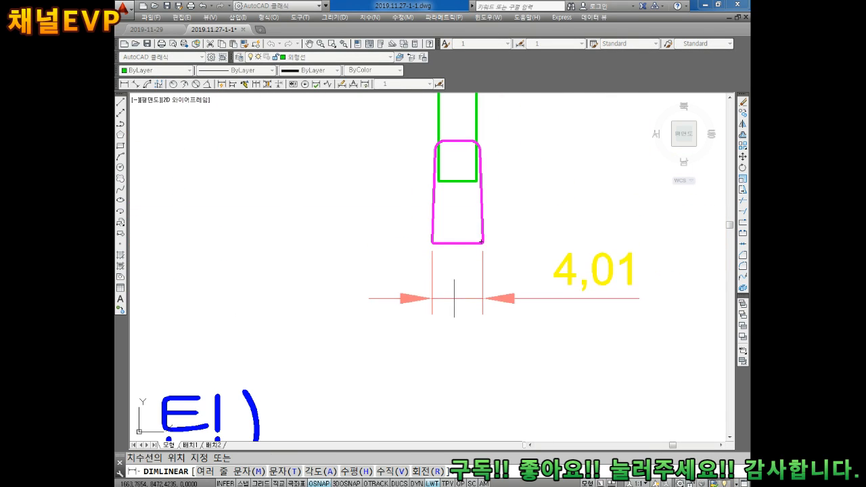
click(458, 273)
key(Escape)
Override the text of the width dimension below the grooving tool's insert tip with 4 and finish editing
scroll(531, 249, up, 4)
middle_drag(573, 249, 468, 239)
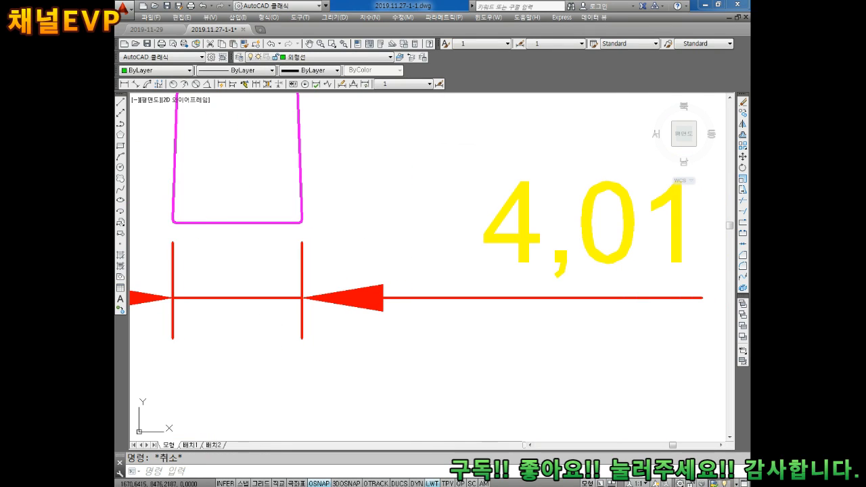
click(468, 239)
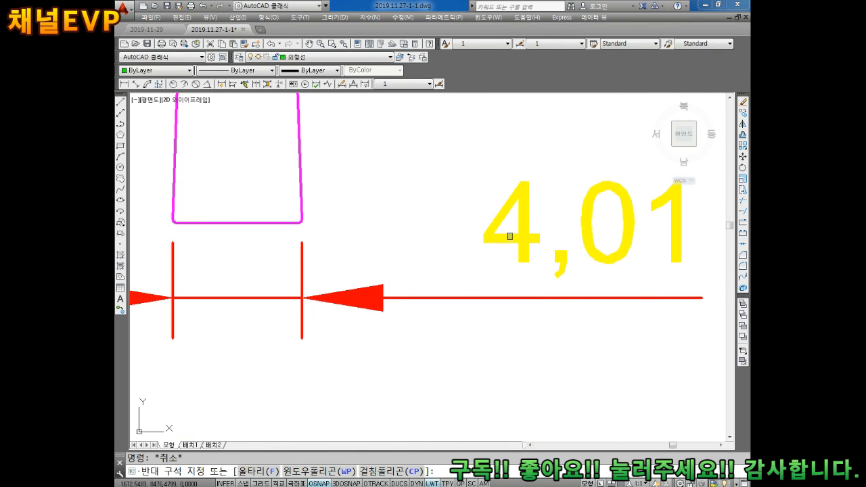
key(Escape)
click(514, 235)
key(Escape)
click(522, 238)
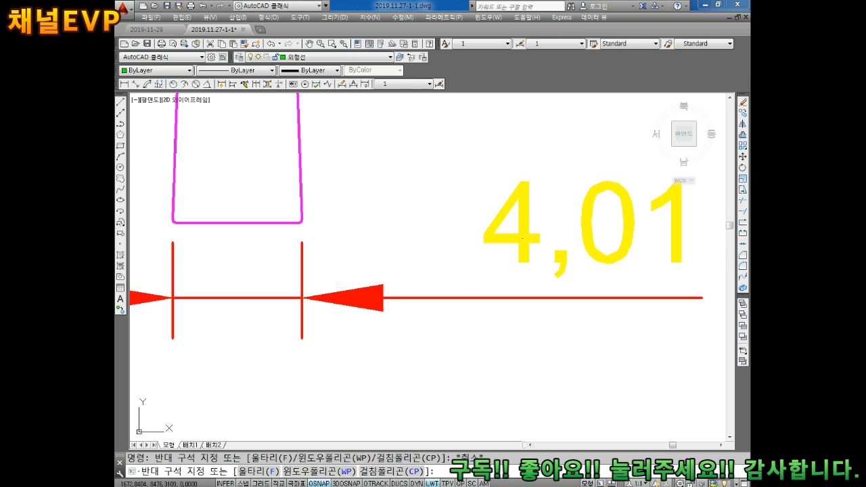
click(521, 238)
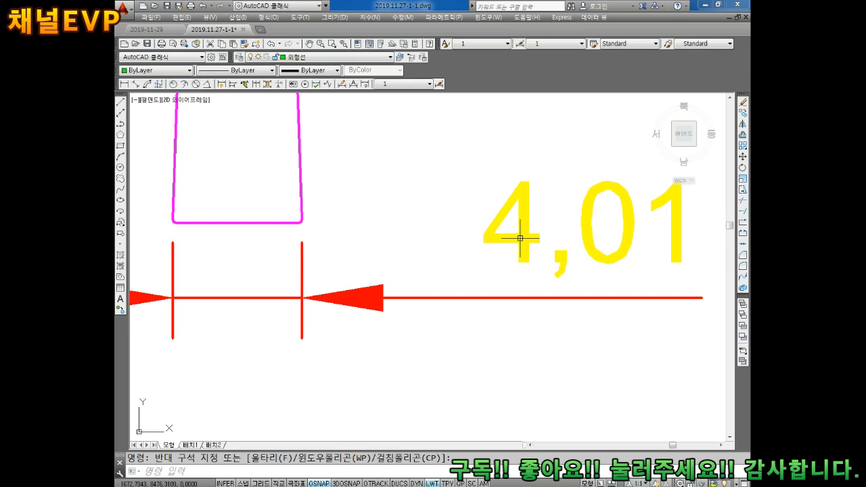
key(Escape)
click(523, 225)
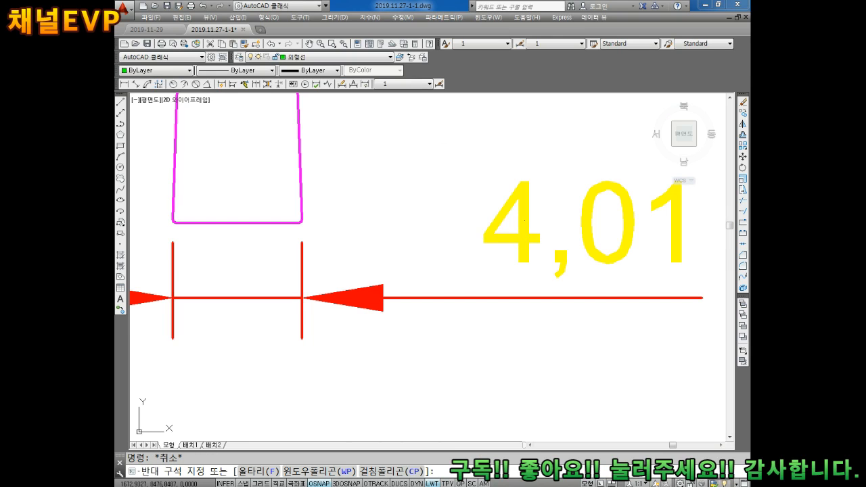
scroll(525, 220, down, 3)
click(506, 242)
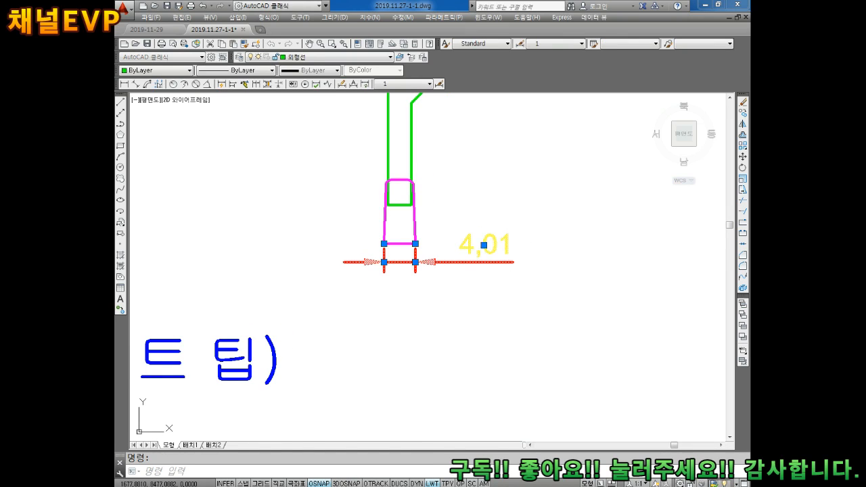
double_click(501, 245)
key(Delete)
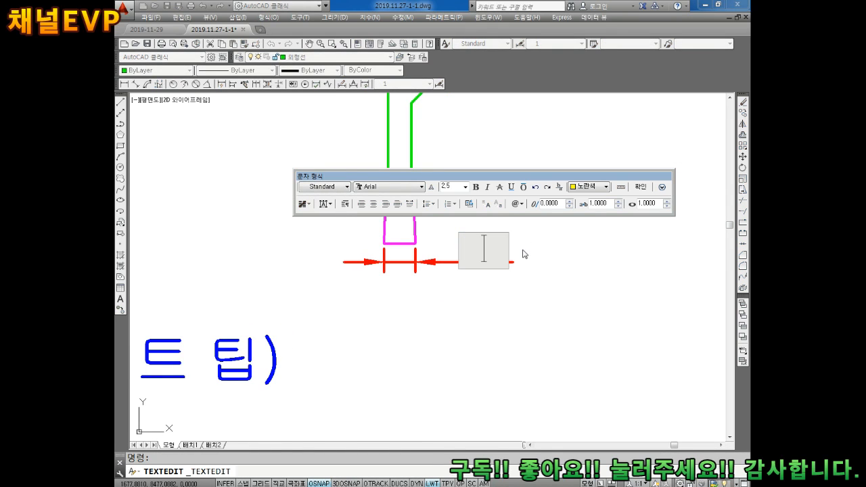
click(523, 277)
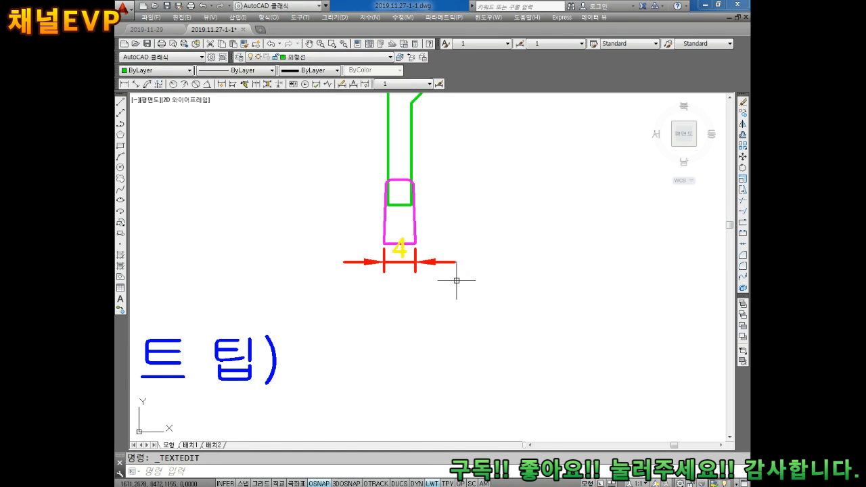
Move the text of the tool tip's width dimension to the right, outside the extension lines above the dimension line
scroll(406, 250, up, 6)
key(Escape)
click(396, 250)
key(Escape)
click(394, 248)
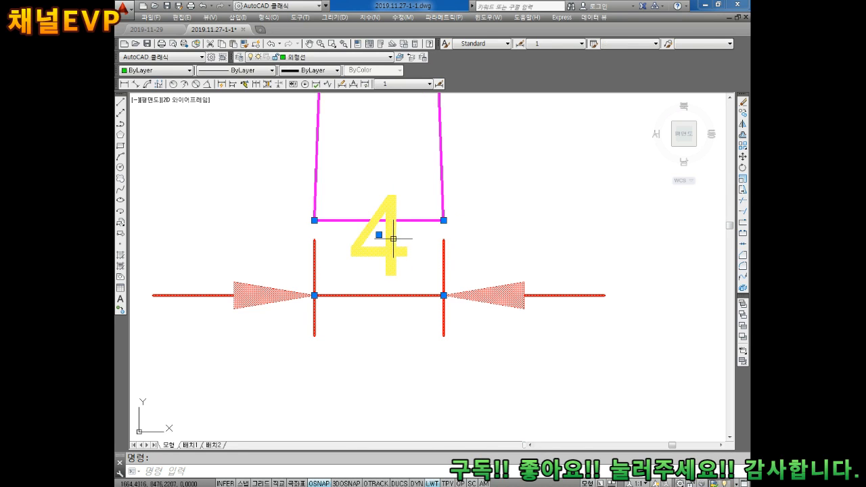
click(379, 235)
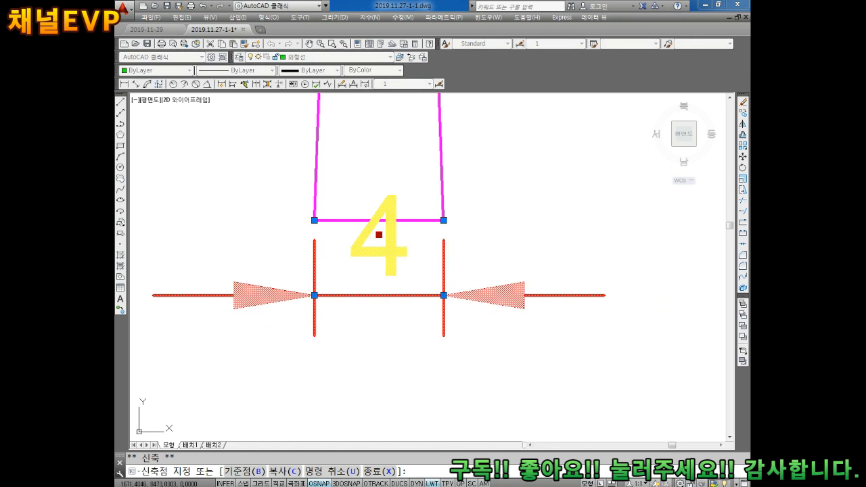
key(Escape)
Copy the whole 2) 절삭조건표 cutting-conditions note of the finishing tool to the empty area right of the green grooving tool
scroll(473, 274, down, 5)
scroll(464, 273, down, 3)
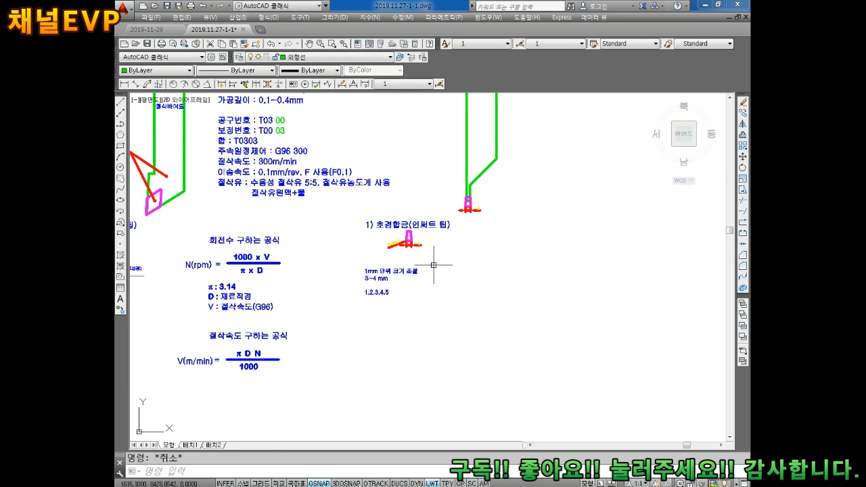
middle_drag(324, 129, 333, 219)
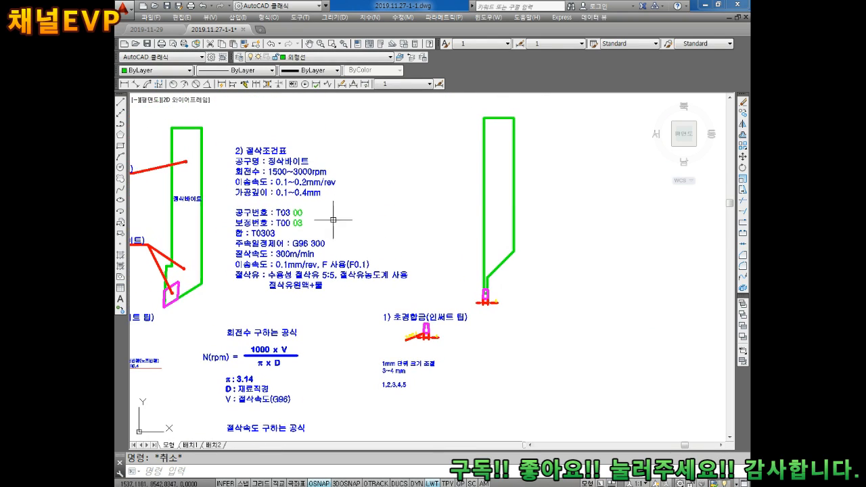
text(co)
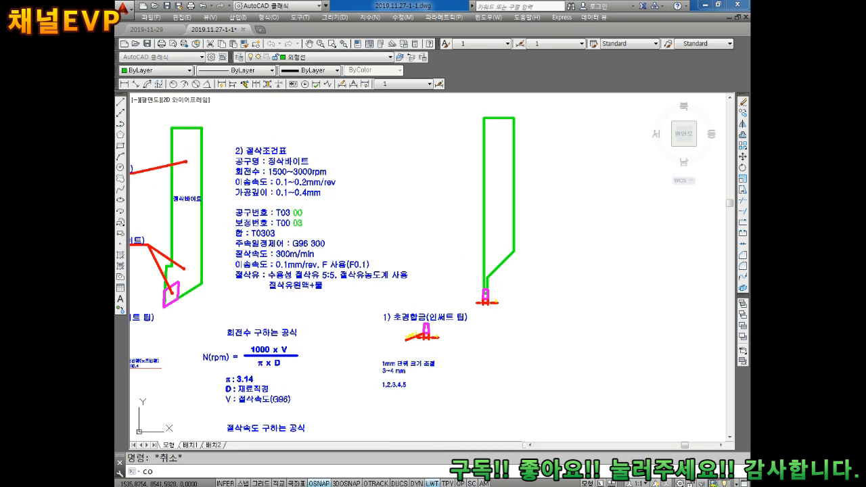
key(Return)
click(327, 312)
click(256, 157)
key(Return)
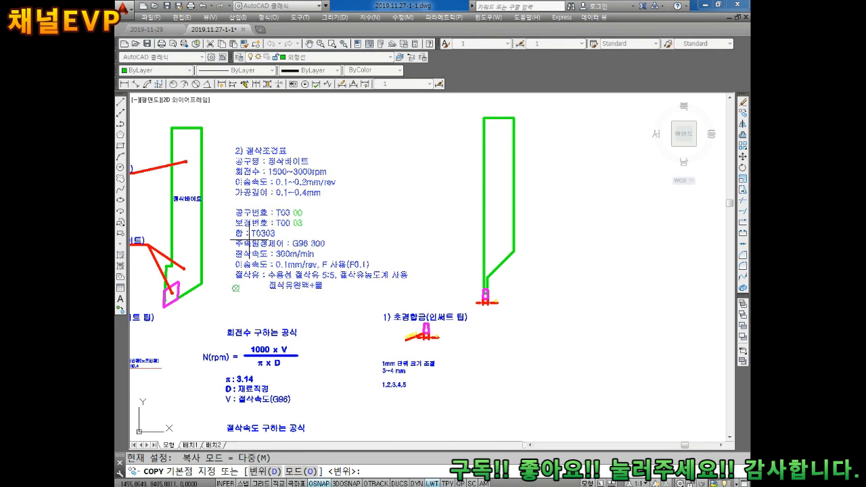
click(250, 243)
middle_drag(532, 248, 418, 239)
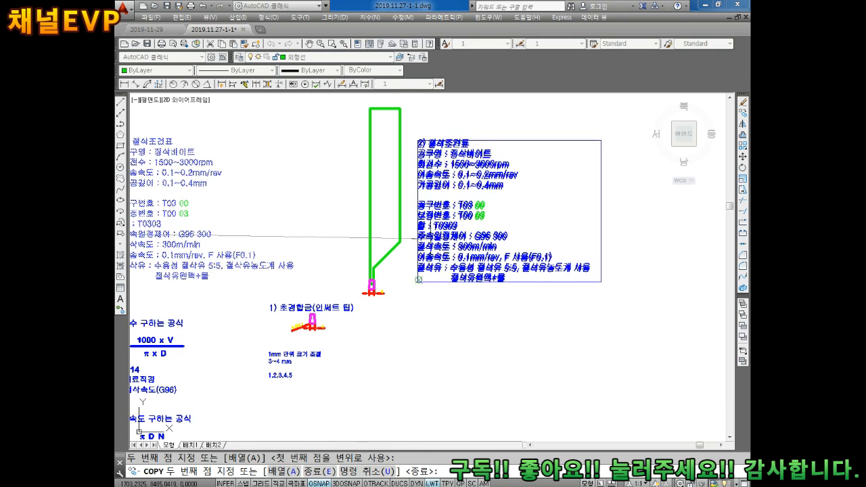
key(Escape)
Open the copied cutting-conditions note for editing and change its tool name (공구명) to 홈바이트
scroll(338, 305, up, 2)
middle_drag(374, 293, 376, 282)
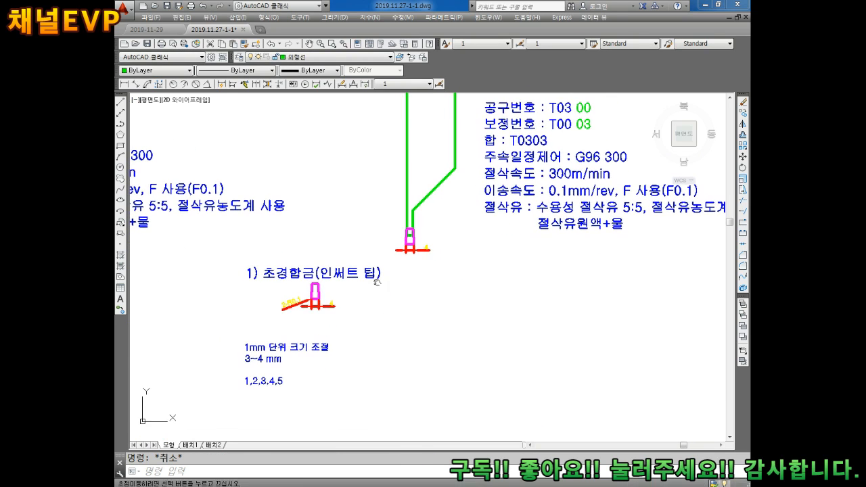
mouse_move(519, 162)
middle_down()
mouse_move(459, 252)
mouse_move(472, 183)
middle_up()
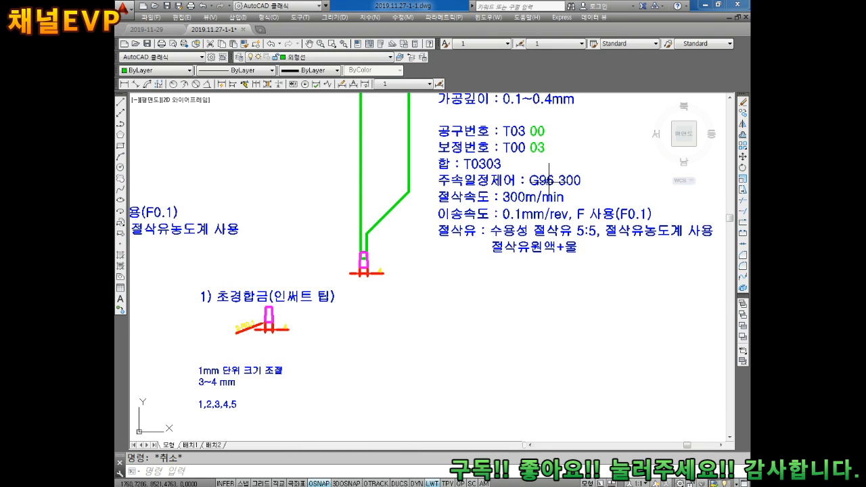
scroll(544, 184, up, 2)
middle_drag(539, 192, 528, 220)
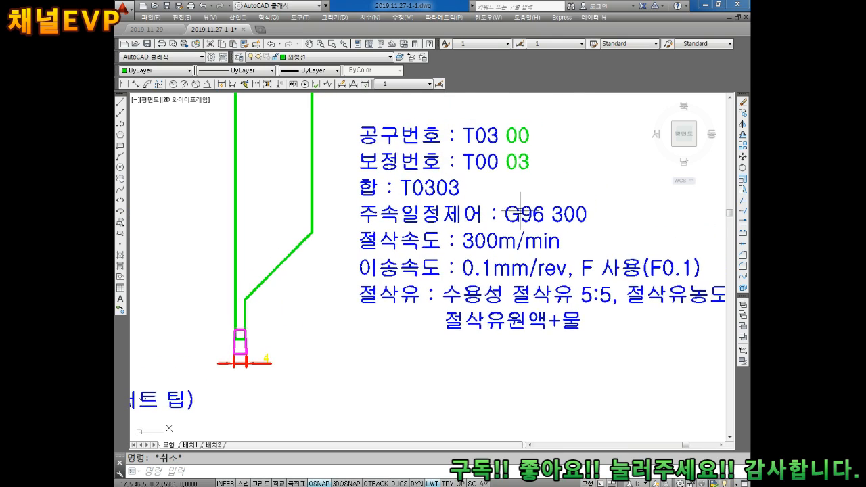
scroll(478, 242, down, 4)
scroll(468, 184, up, 2)
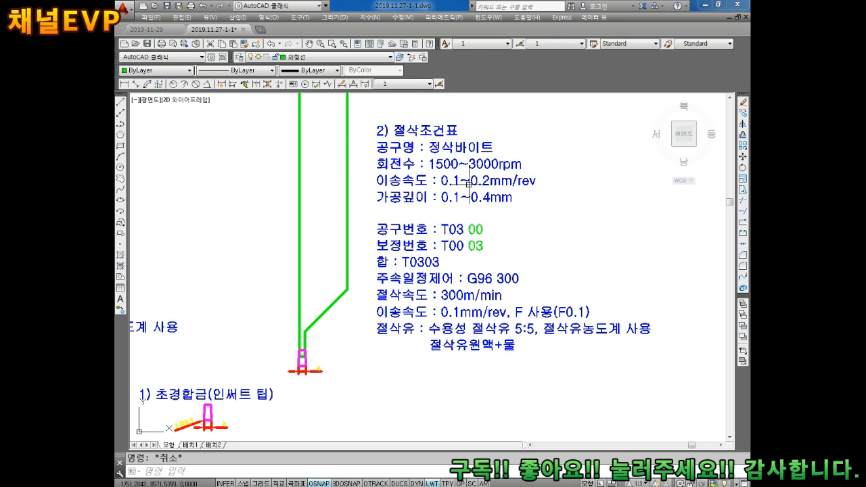
middle_drag(458, 199, 453, 212)
click(450, 181)
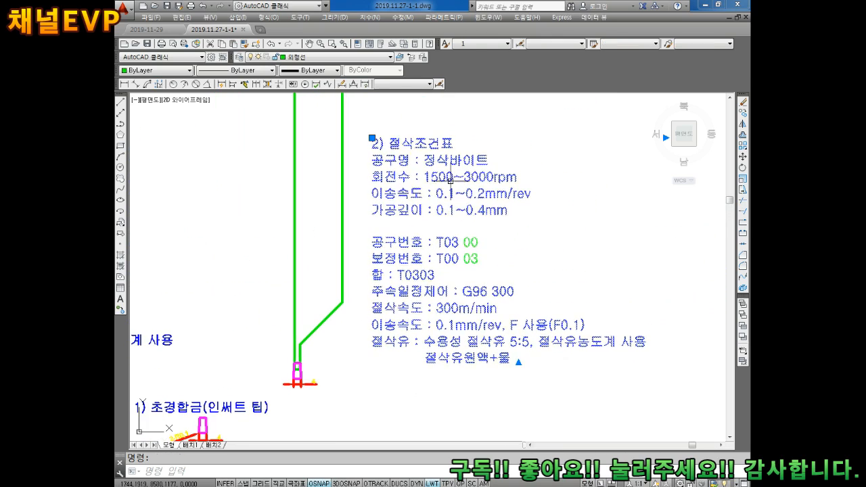
double_click(447, 163)
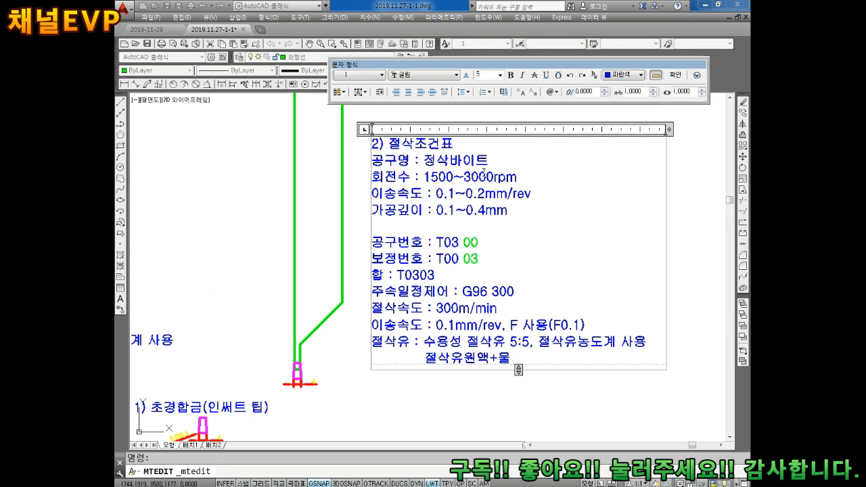
key(BackSpace)
key(BackSpace)
text(gh)
key(BackSpace)
key(BackSpace)
text(홈)
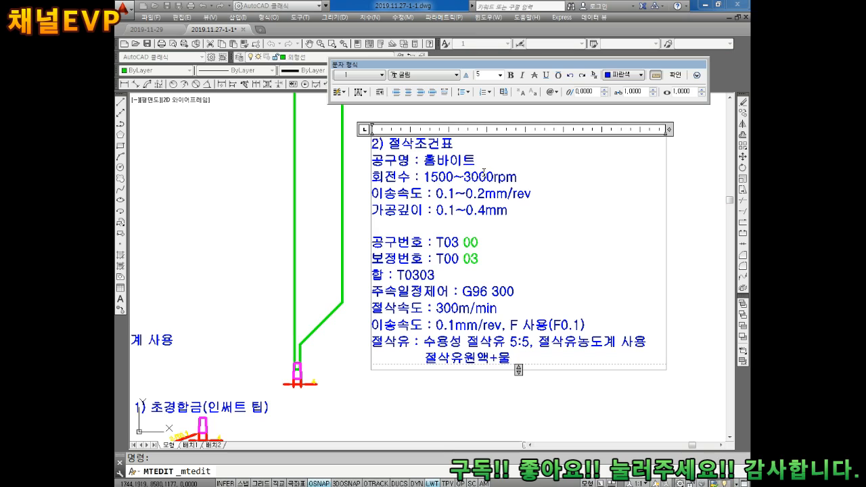
Set the note's spindle speed (회전수) to 400~1200rpm and finish editing the text
key(BackSpace)
key(BackSpace)
text(4)
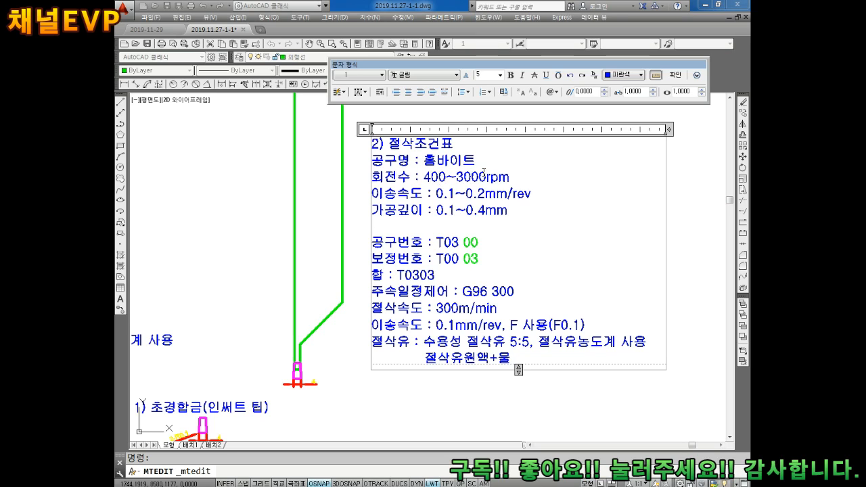
key(BackSpace)
key(BackSpace)
text(12)
click(338, 374)
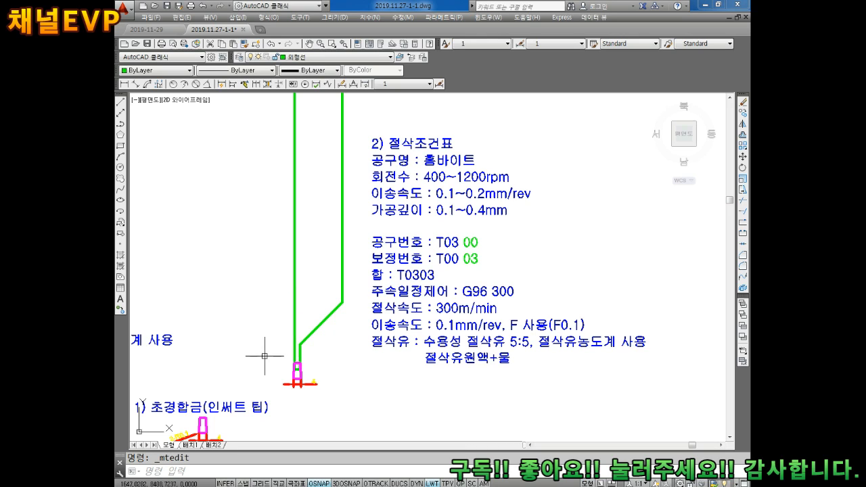
Examine the insert tip on the grooving tool and the separate tip drawing under the 초경합금(인써트 팁) heading
scroll(271, 335, up, 1)
scroll(286, 274, up, 1)
scroll(299, 283, up, 2)
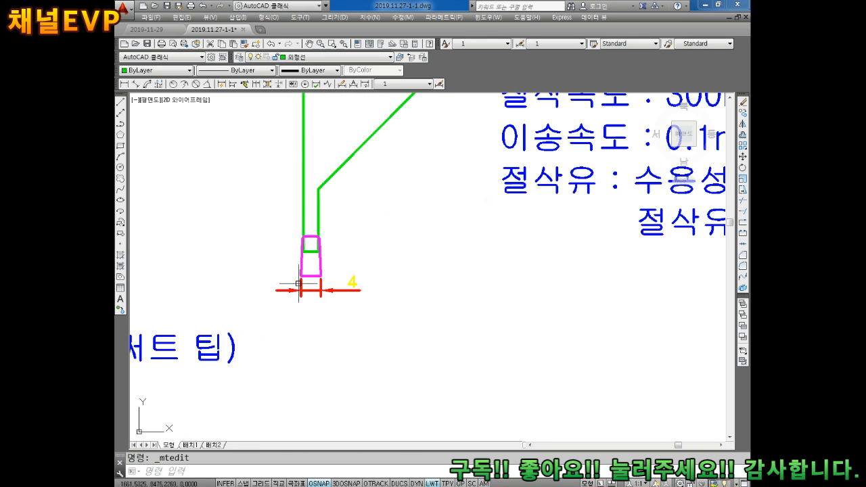
scroll(299, 283, up, 8)
scroll(305, 270, down, 8)
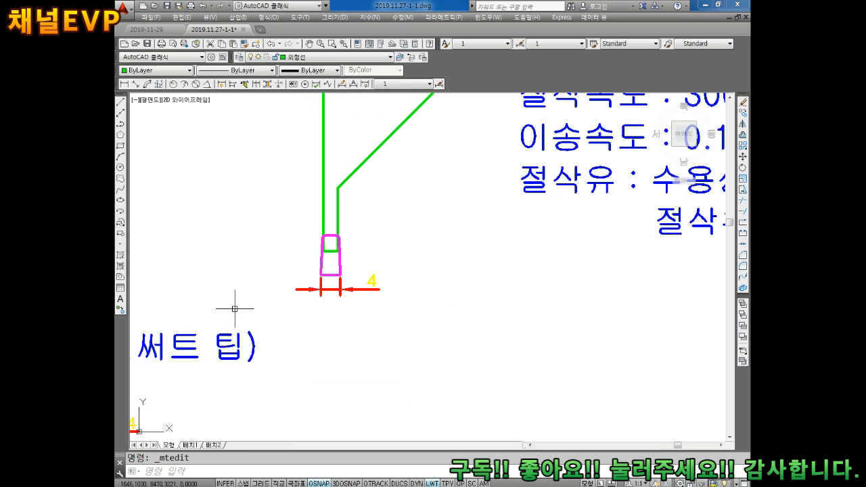
middle_drag(240, 302, 304, 243)
middle_drag(159, 292, 300, 219)
scroll(299, 219, up, 5)
middle_drag(271, 251, 330, 149)
key(Escape)
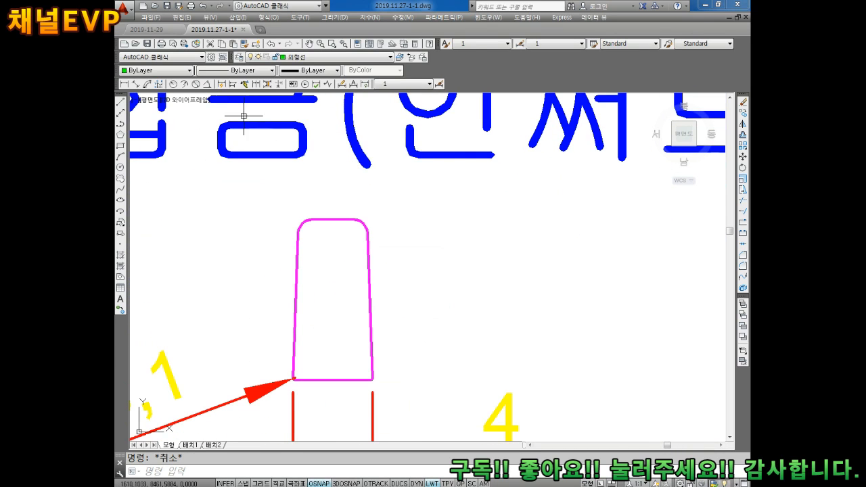
key(Return)
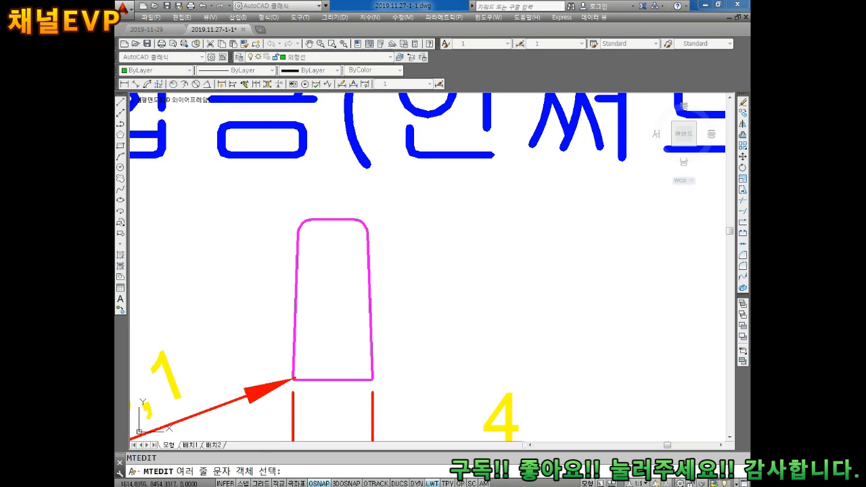
key(Escape)
text(c)
key(Return)
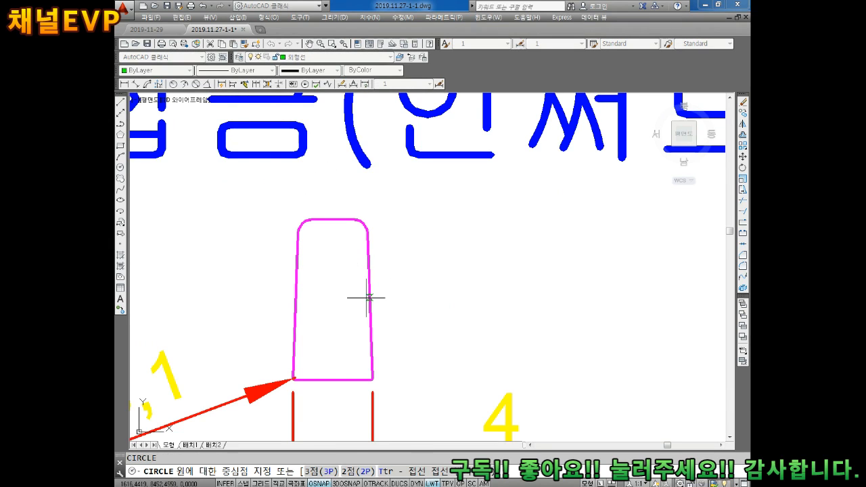
middle_drag(376, 281, 400, 232)
key(Escape)
middle_drag(368, 295, 376, 249)
key(Escape)
Draw small circles of about 0.3 mm radius on the bottom, right and left edges of the separate insert tip
text(c)
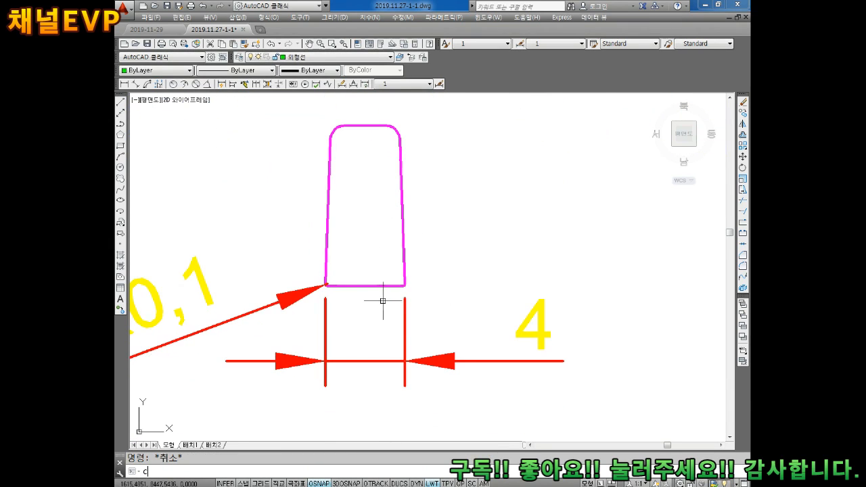
key(Return)
scroll(372, 293, up, 2)
click(368, 292)
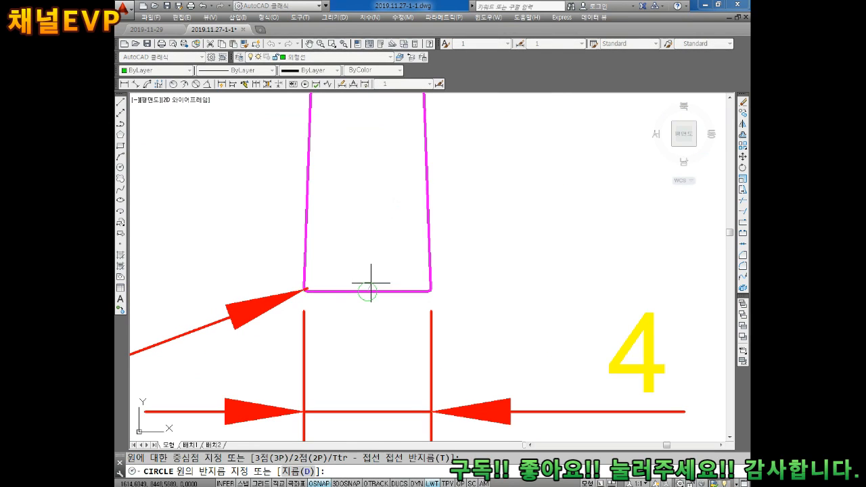
click(371, 282)
key(Return)
click(426, 218)
key(Return)
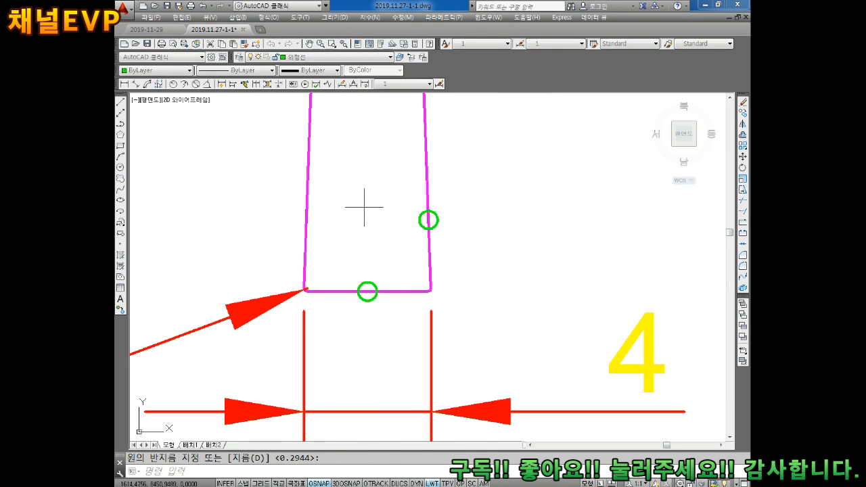
key(Return)
click(308, 220)
key(Return)
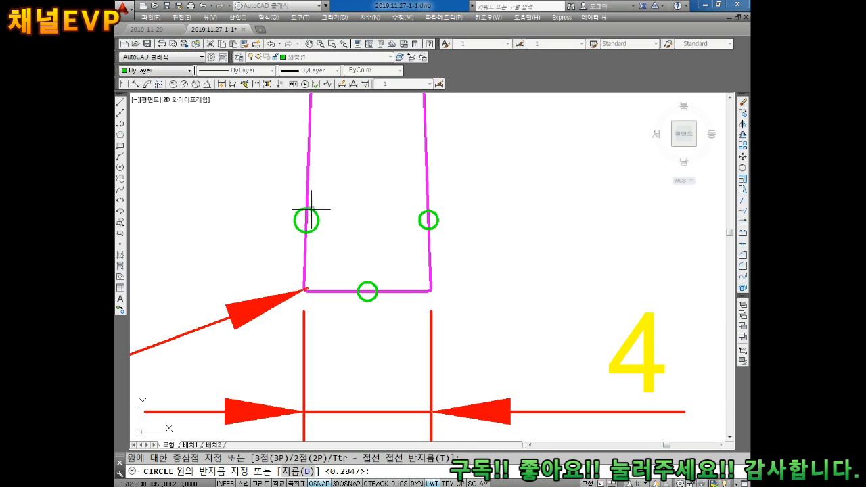
scroll(368, 223, down, 2)
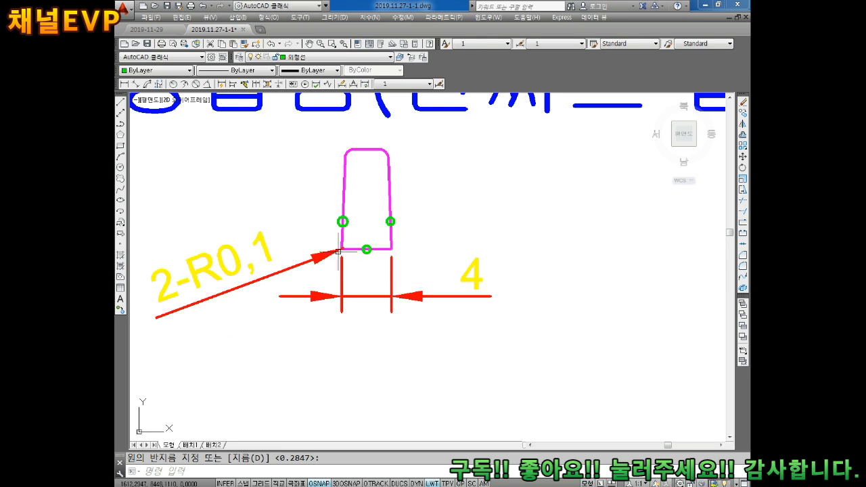
scroll(365, 197, down, 3)
middle_drag(440, 183, 421, 214)
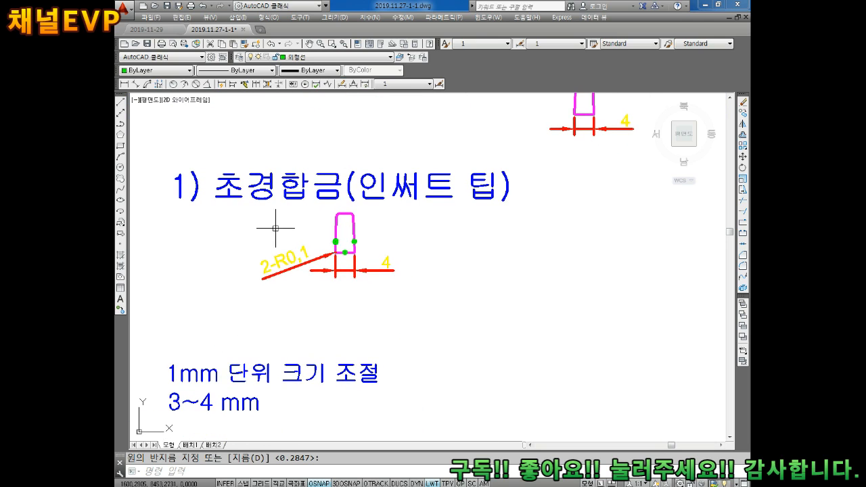
Examine the marked edges of the separate insert tip, the grooving tool above it and its 절삭조건표 note
scroll(345, 236, up, 4)
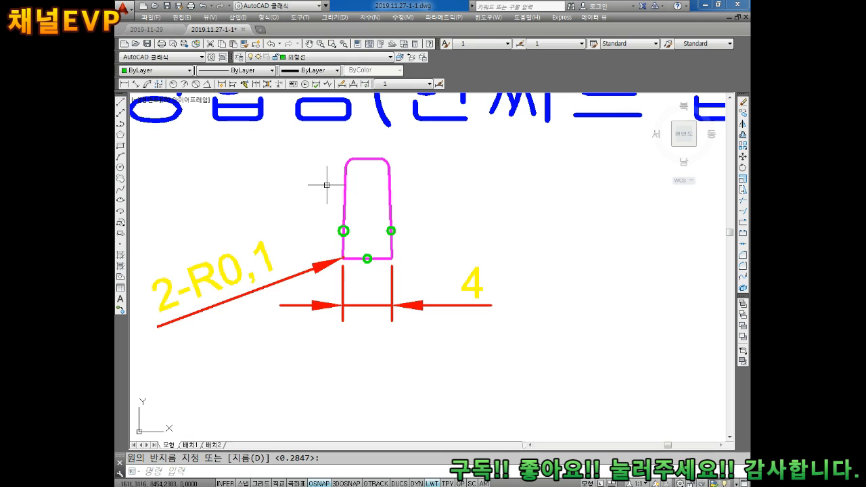
scroll(362, 194, down, 2)
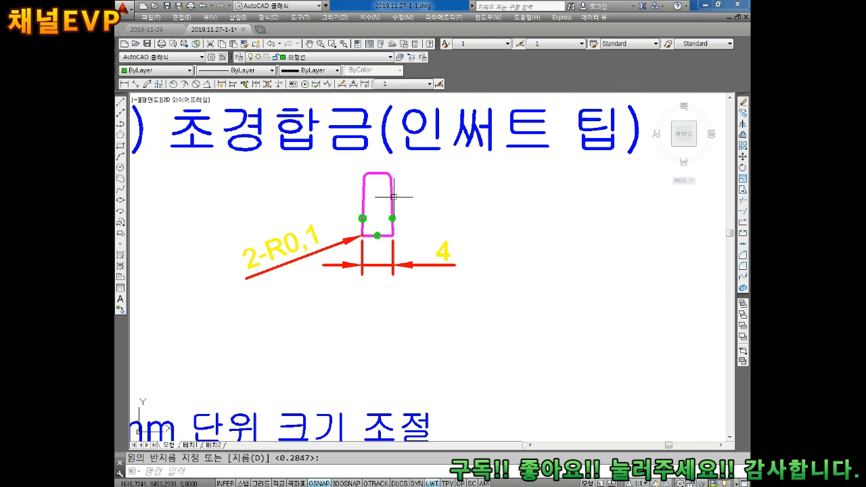
middle_drag(409, 191, 396, 224)
scroll(457, 183, down, 2)
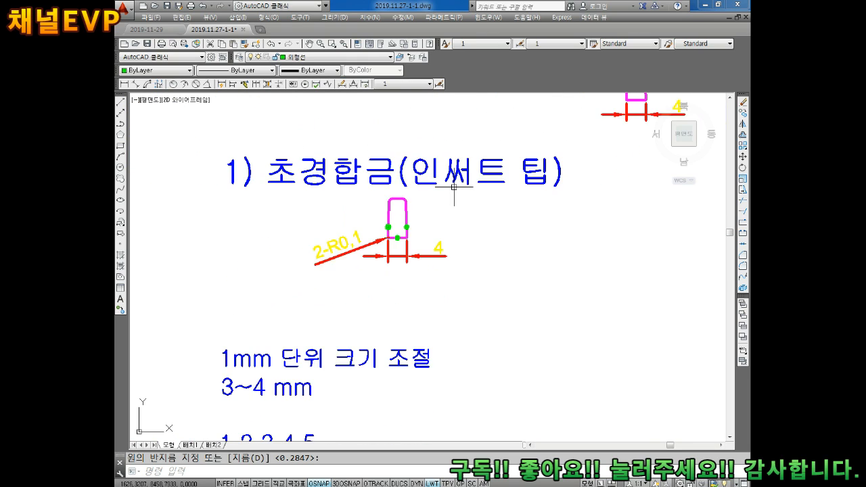
middle_drag(467, 180, 391, 239)
middle_drag(461, 188, 415, 225)
middle_drag(538, 162, 451, 259)
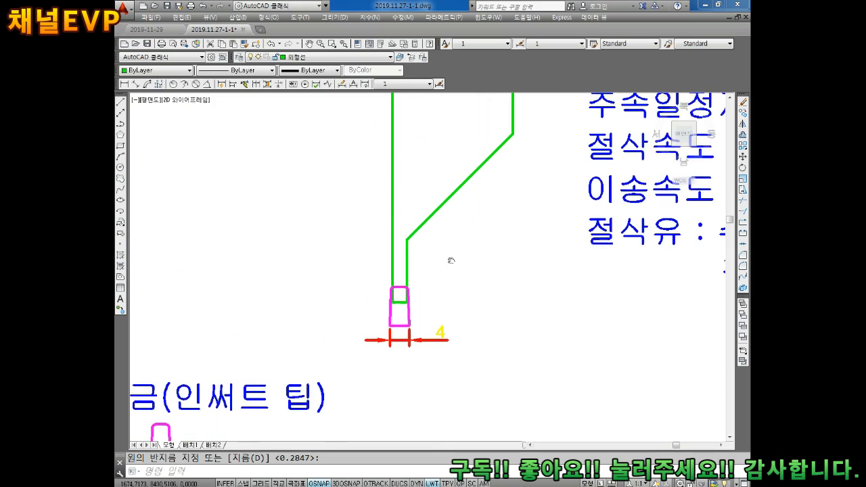
mouse_move(526, 205)
middle_down()
mouse_move(489, 240)
mouse_move(410, 289)
middle_up()
middle_drag(526, 196, 447, 254)
scroll(479, 276, down, 3)
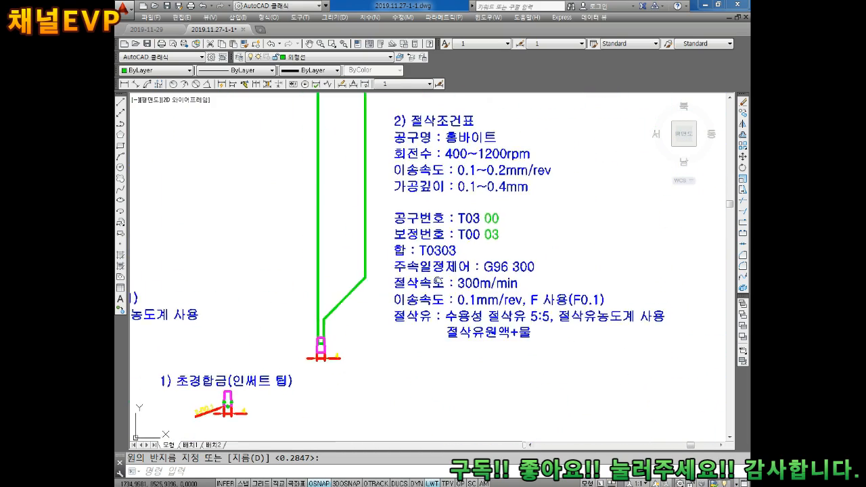
Set the feed rate range (이송속도) in the grooving tool's 절삭조건표 note to 0.1~0.3mm/rev
scroll(421, 232, up, 1)
scroll(420, 231, up, 3)
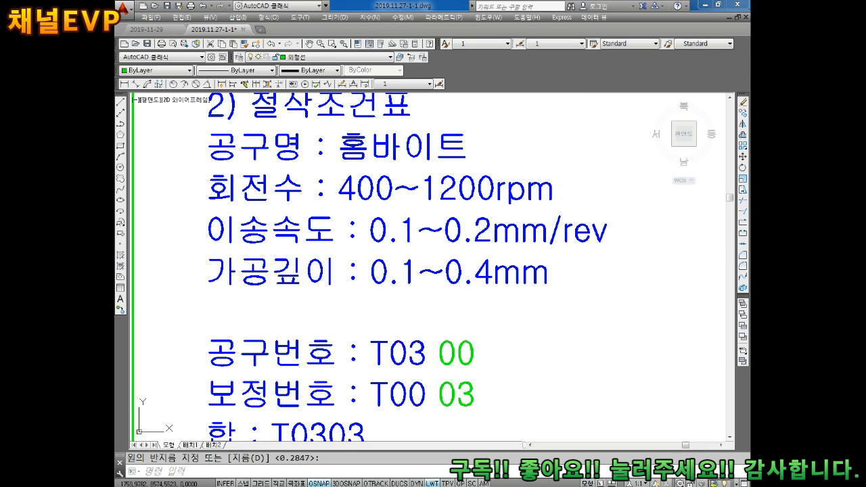
double_click(426, 236)
text(3)
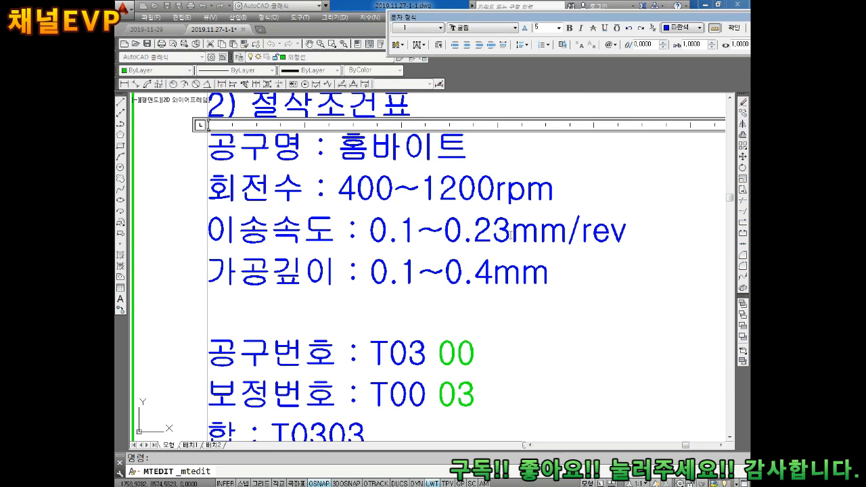
key(BackSpace)
key(BackSpace)
text(3)
click(490, 312)
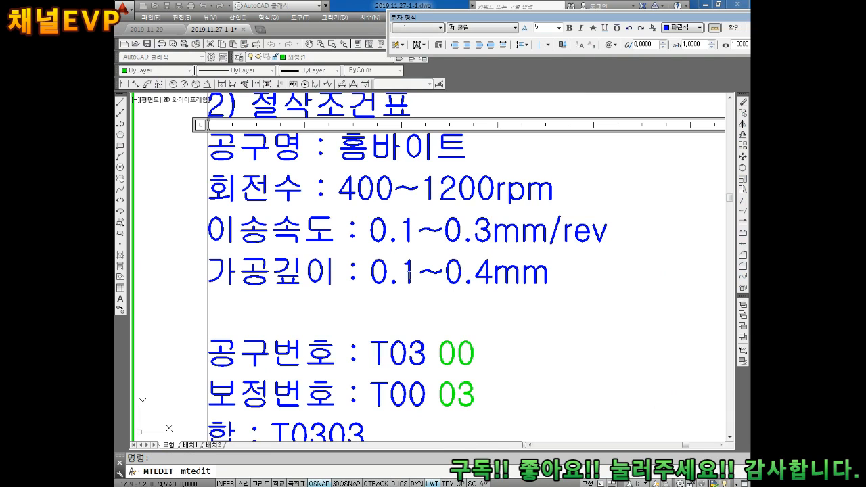
key(Escape)
key(Escape)
Set the cutting depth (가공깊이) in the note to 1mm and finish editing the text
double_click(416, 272)
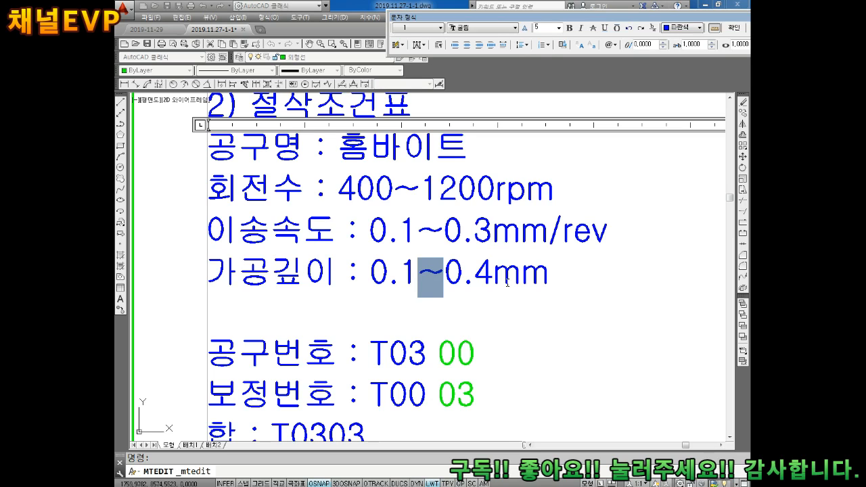
text(0)
key(Right)
key(Right)
key(Right)
key(BackSpace)
key(BackSpace)
key(BackSpace)
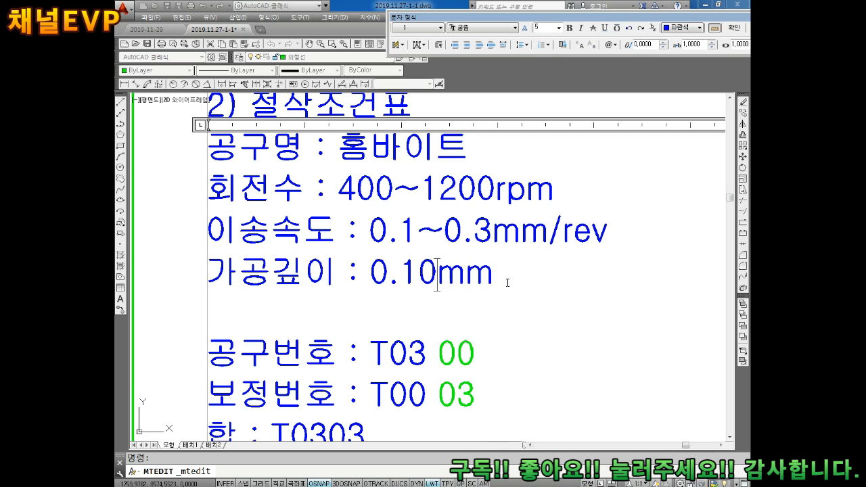
key(BackSpace)
key(BackSpace)
key(BackSpace)
key(BackSpace)
text(1)
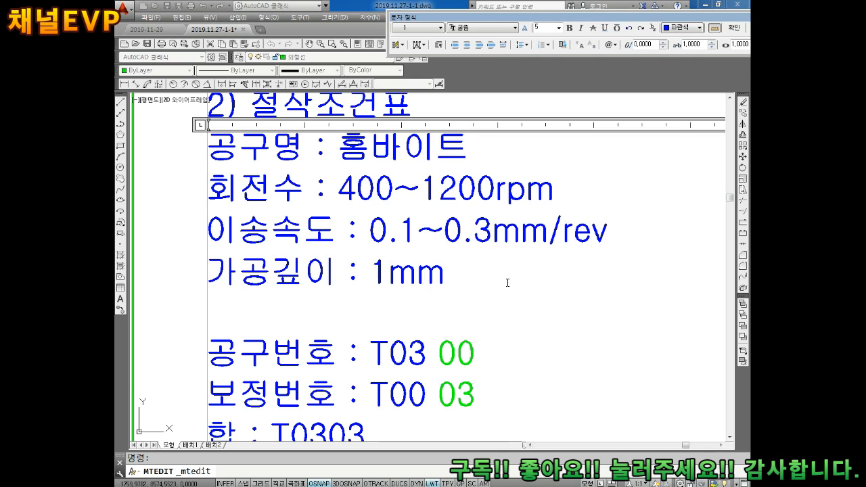
click(463, 313)
scroll(462, 319, down, 2)
click(343, 135)
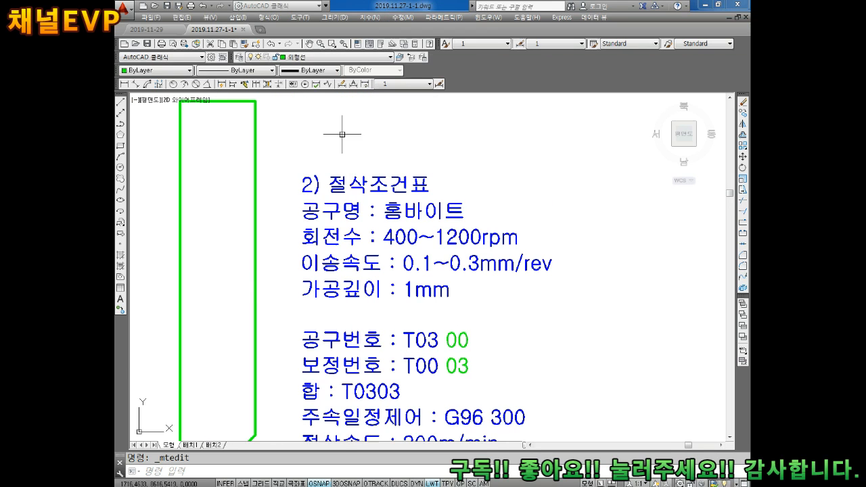
key(Escape)
Reopen the cutting-conditions note and set the tool number (공구번호) to T05 00 and the offset number (보정번호) to T00 05
middle_drag(450, 328, 416, 260)
scroll(425, 269, down, 2)
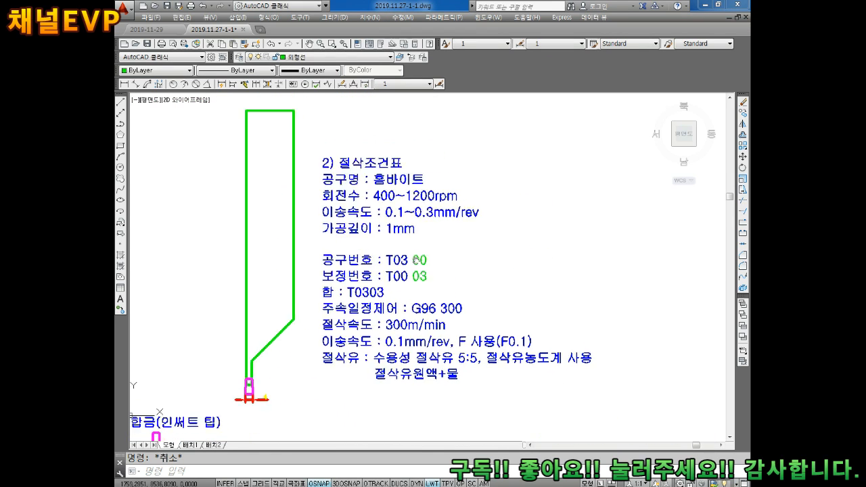
scroll(416, 260, up, 2)
double_click(532, 257)
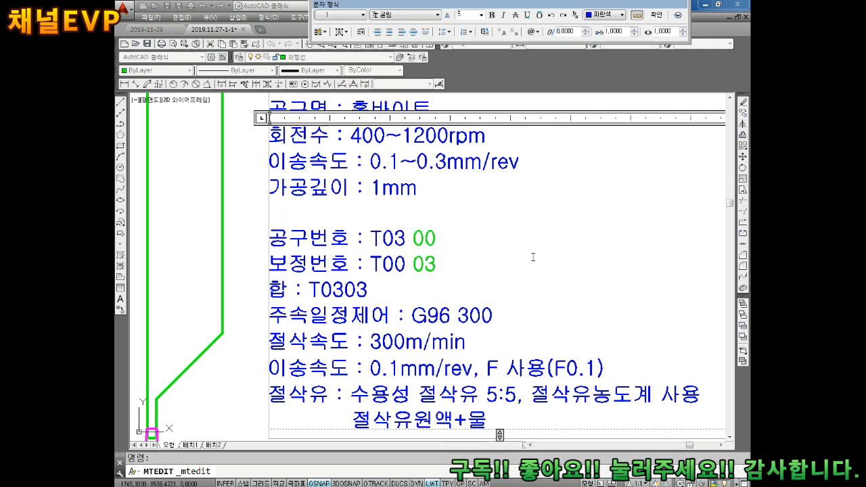
key(Right)
key(BackSpace)
text(5)
key(Down)
key(Right)
key(Right)
key(Right)
key(BackSpace)
text(5)
Set the combined tool and offset number (합) in the note to T0505
key(Down)
click(333, 288)
click(346, 288)
key(BackSpace)
key(Return)
text(5)
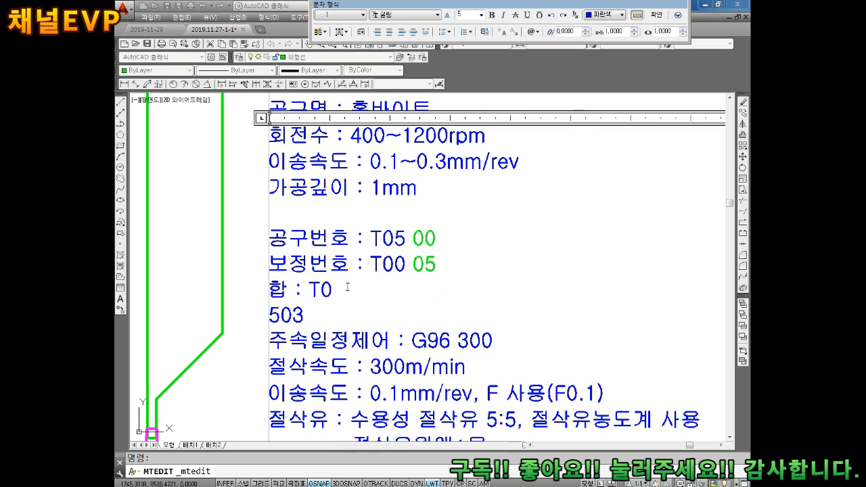
key(BackSpace)
key(BackSpace)
key(BackSpace)
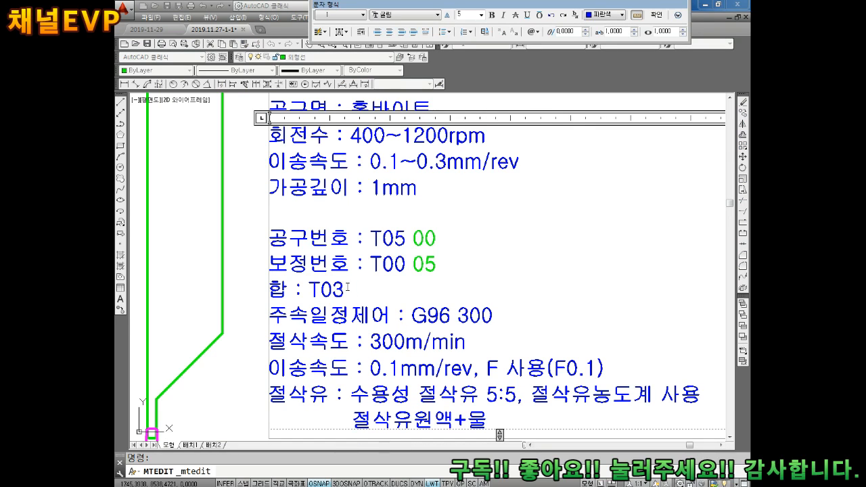
text(05)
key(Right)
key(Right)
key(Right)
key(Left)
key(BackSpace)
text(54)
key(BackSpace)
Insert a new line below the 주속일정제어 entry, aligned under G96, starting with "G97 :"
middle_drag(455, 358, 438, 306)
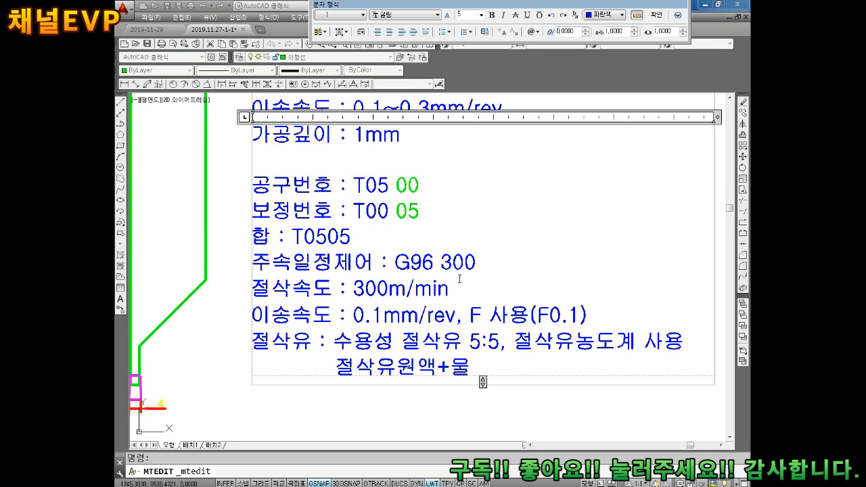
click(501, 260)
key(Return)
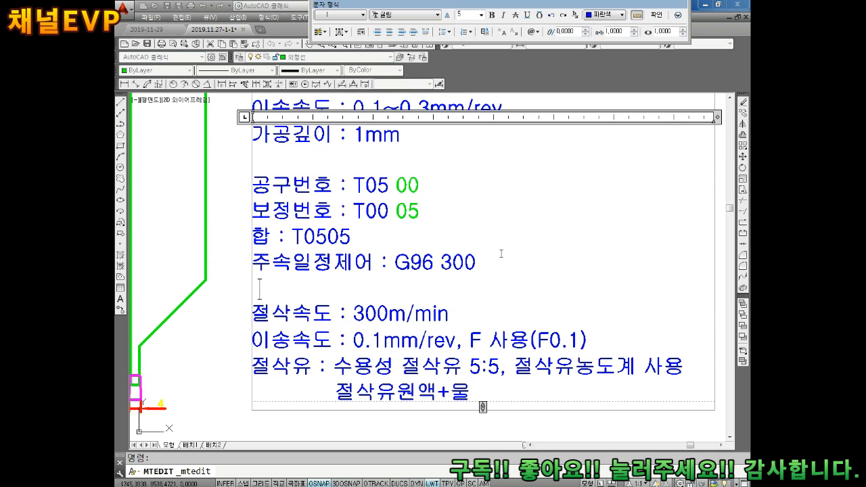
text(ㅎ)
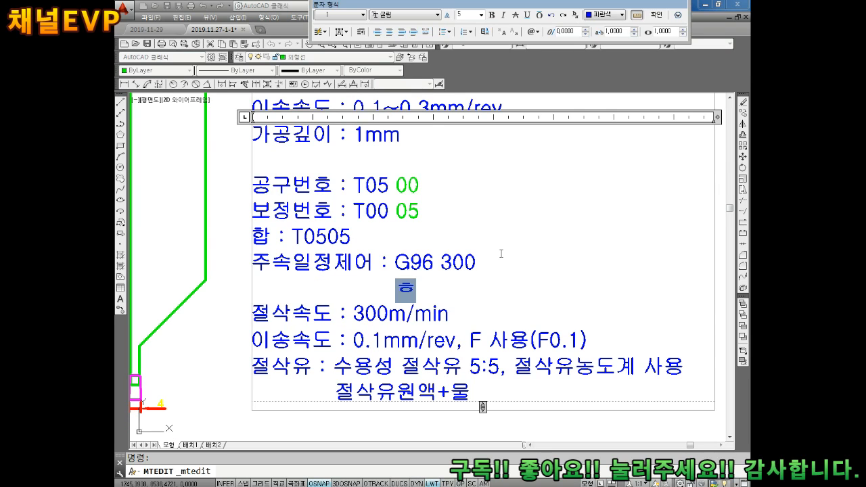
key(BackSpace)
key(Hangul)
text(g97)
key(BackSpace)
key(BackSpace)
key(BackSpace)
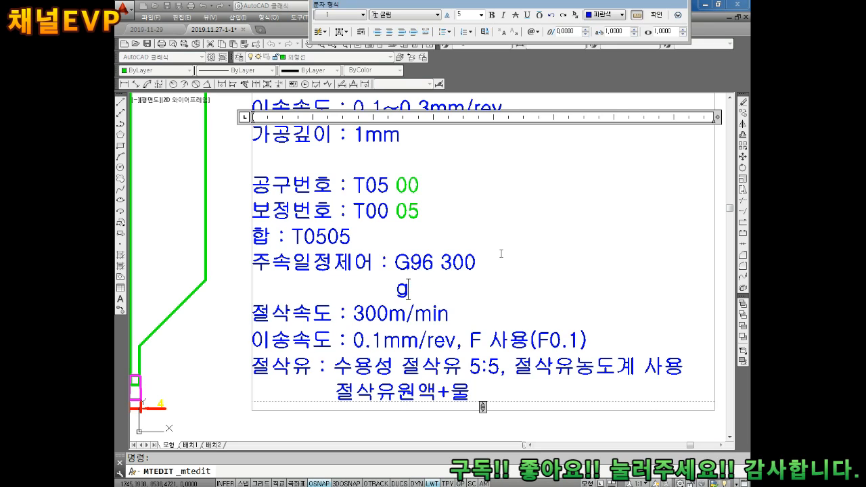
text(G97 : )
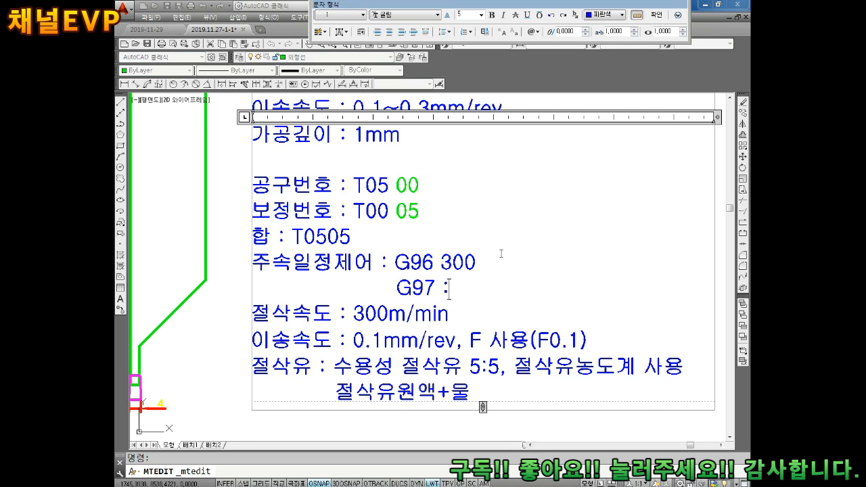
Complete the G97 line with the text "RPM으로 회전, 회전수 고정"
text(ㄱ₩)
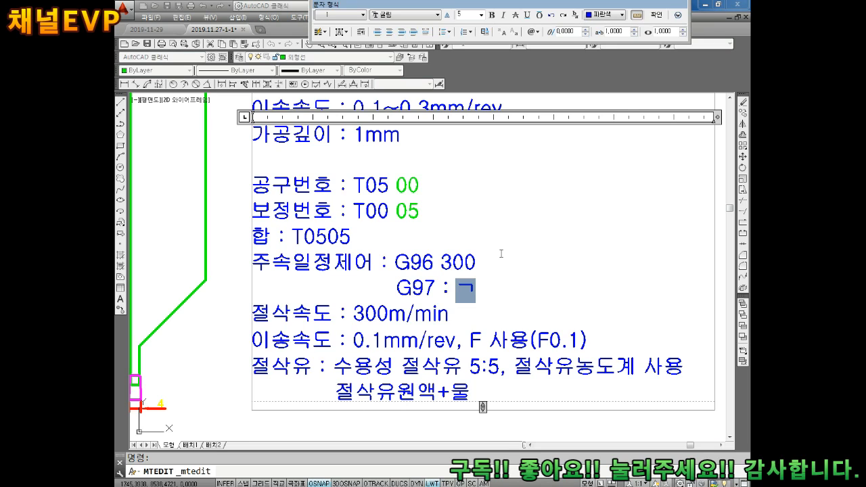
key(BackSpace)
key(BackSpace)
key(Hangul)
text(RPM)
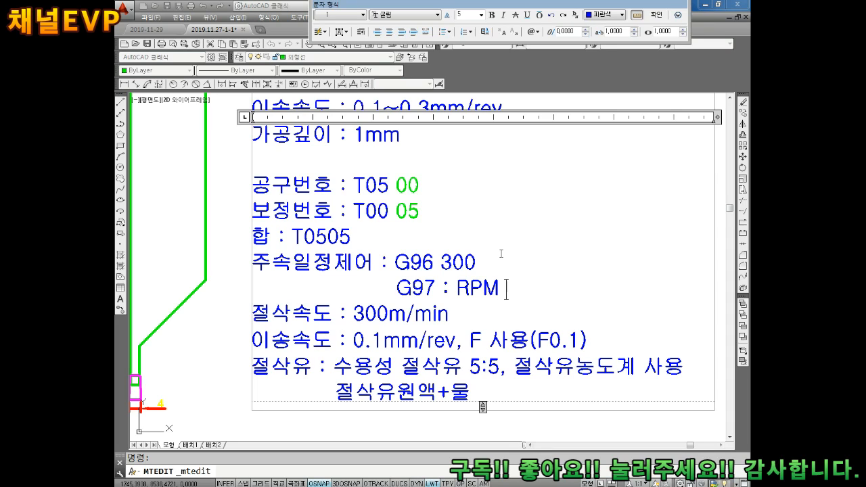
text(,)
key(BackSpace)
key(Hangul)
text(으로 회전)
key(Return)
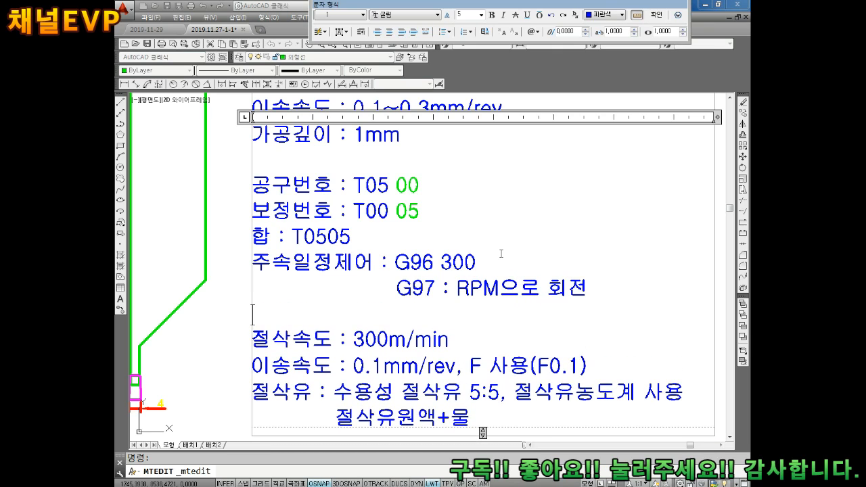
key(BackSpace)
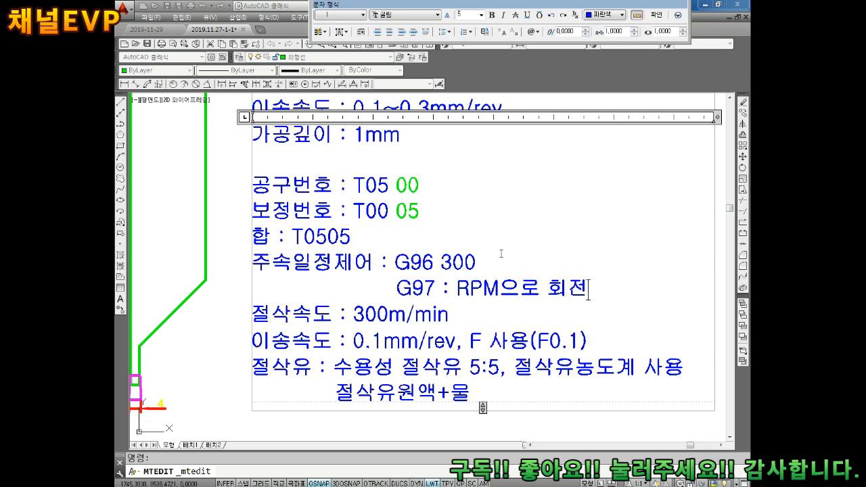
text(, 회전ㄱ)
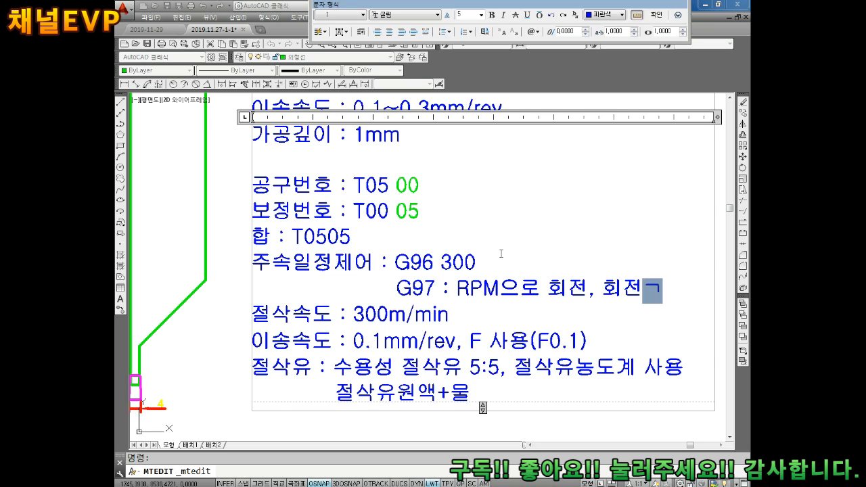
key(BackSpace)
text(수 고정)
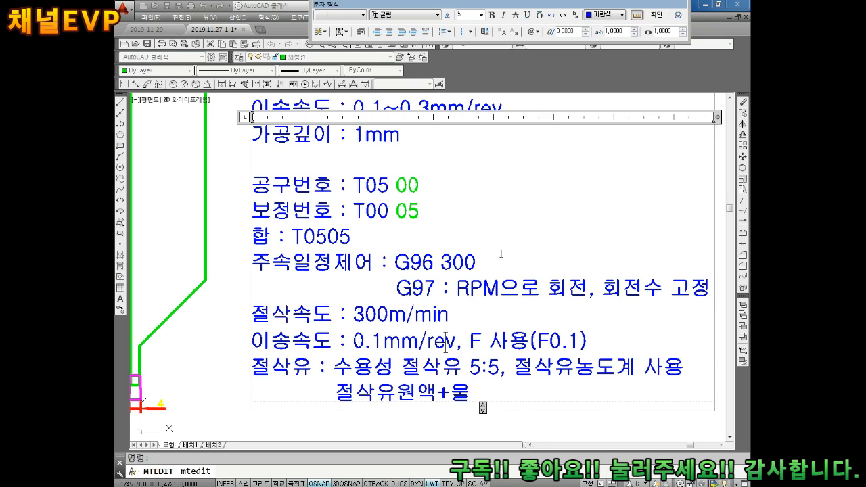
Set the cutting speed (절삭속도) in the note to 40~80m/min
key(Down)
key(Right)
key(Right)
key(Right)
key(BackSpace)
key(BackSpace)
key(BackSpace)
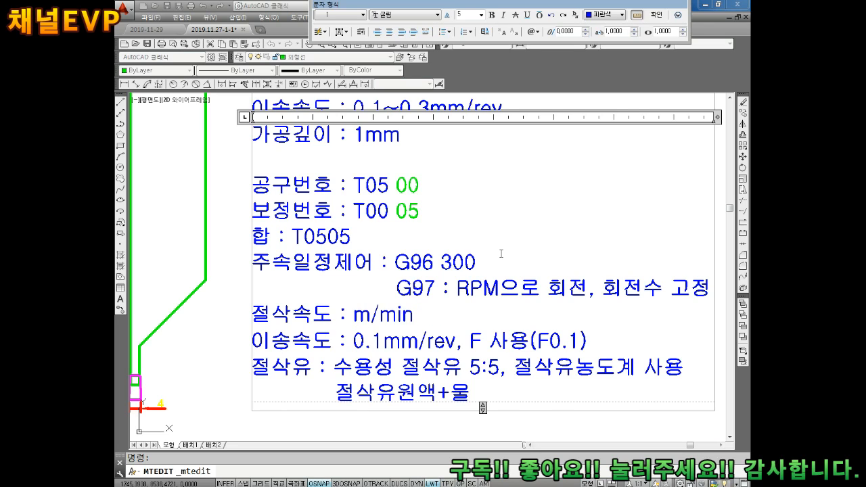
text(40)
key(Return)
key(BackSpace)
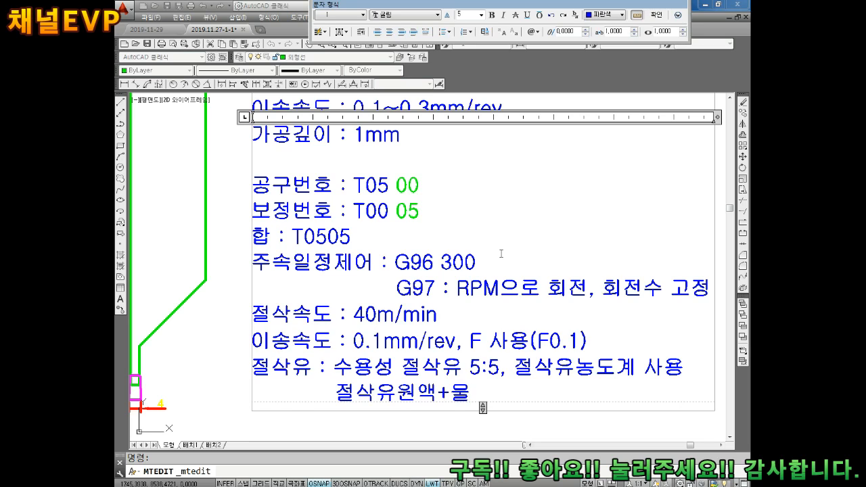
text(~80)
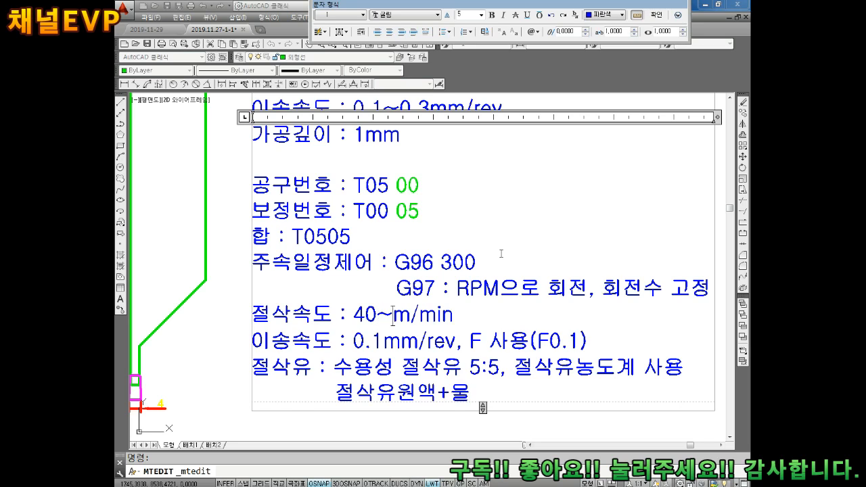
Insert a new line below the 절삭속도 entry, aligned under its value, reading "500~700"
key(Right)
key(Right)
key(Right)
key(Right)
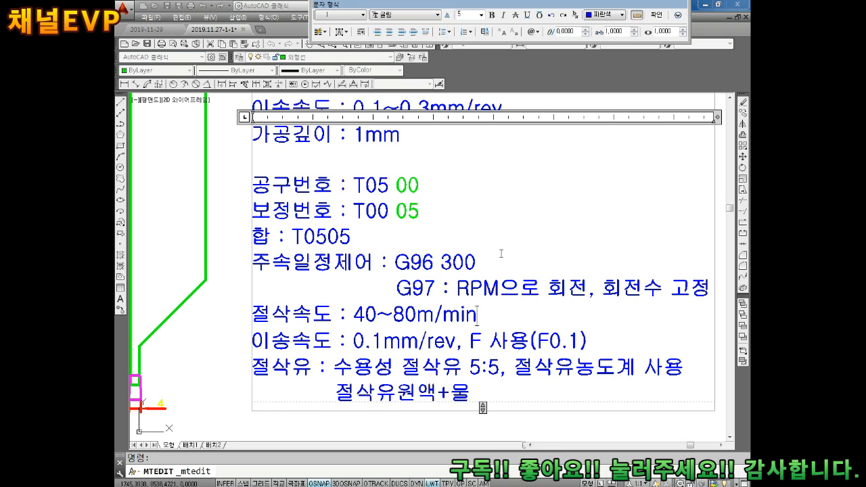
key(Return)
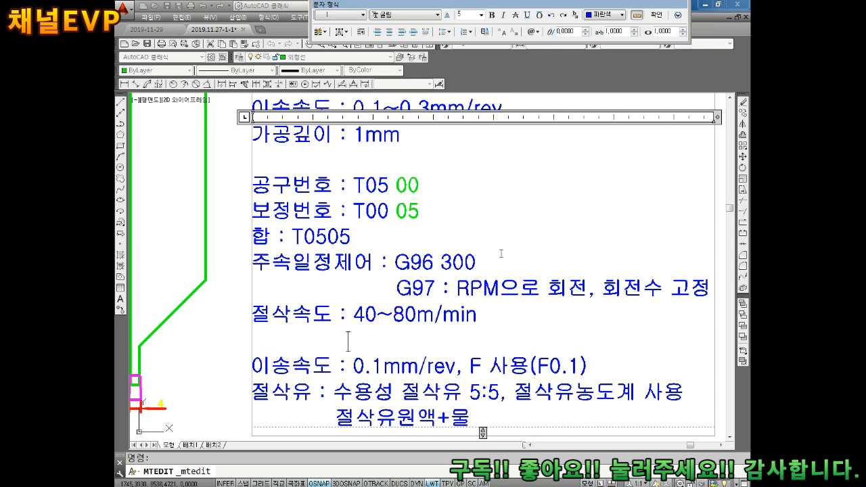
text(50~7010)
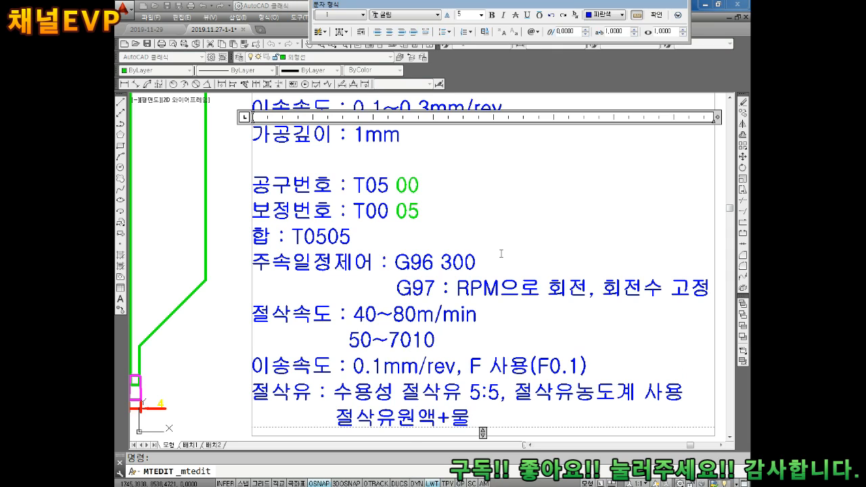
key(BackSpace)
key(BackSpace)
text(00)
key(Right)
key(Right)
key(Right)
key(Right)
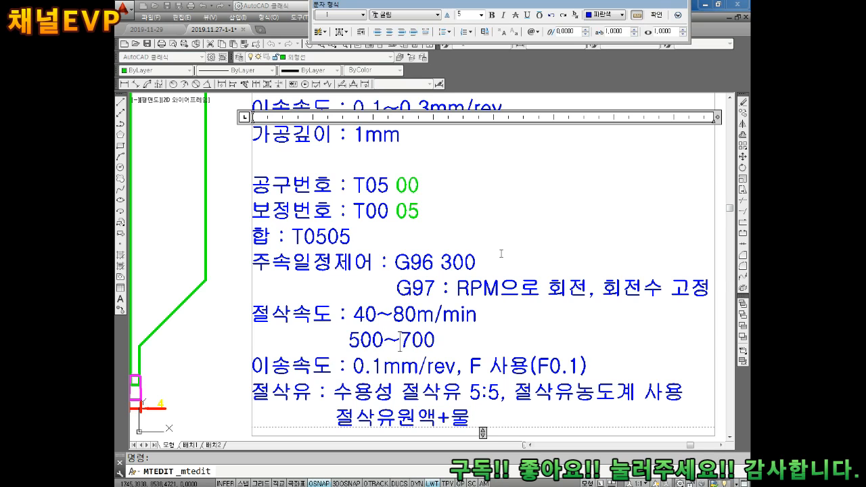
Try to append the unit directly after 500~700 without a space, then undo it
text(R)
key(BackSpace)
key(BackSpace)
key(BackSpace)
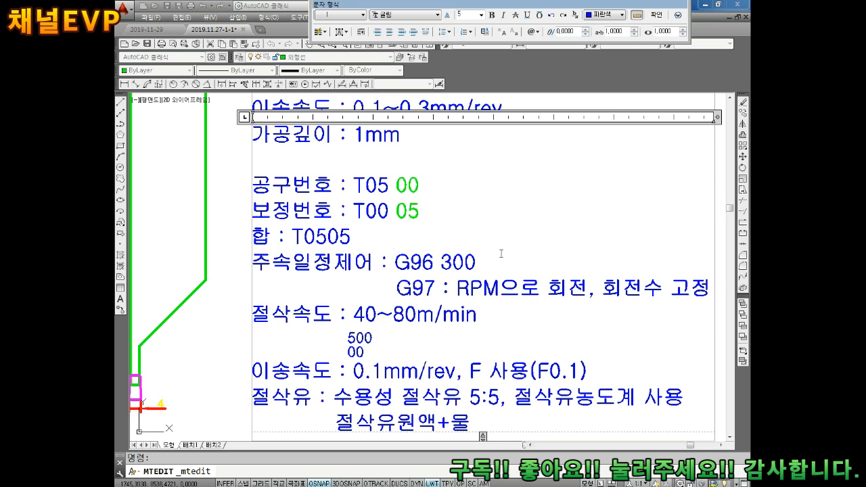
text(5)
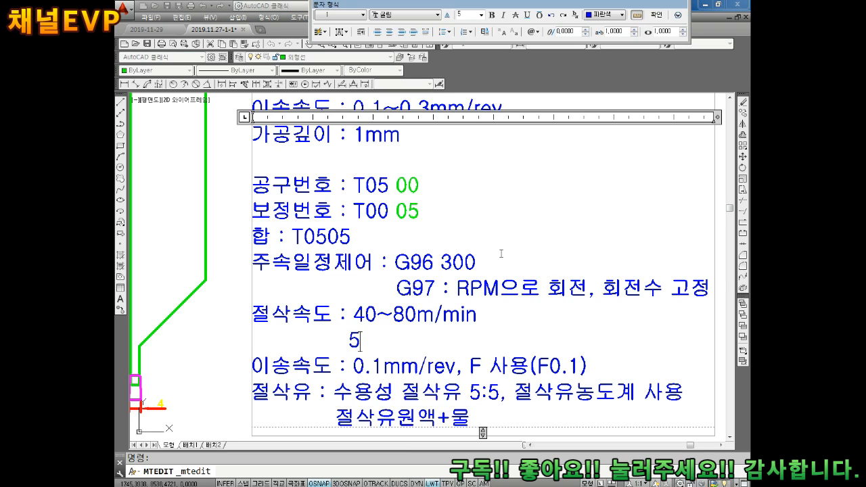
text(00~)
text(700)
text(R)
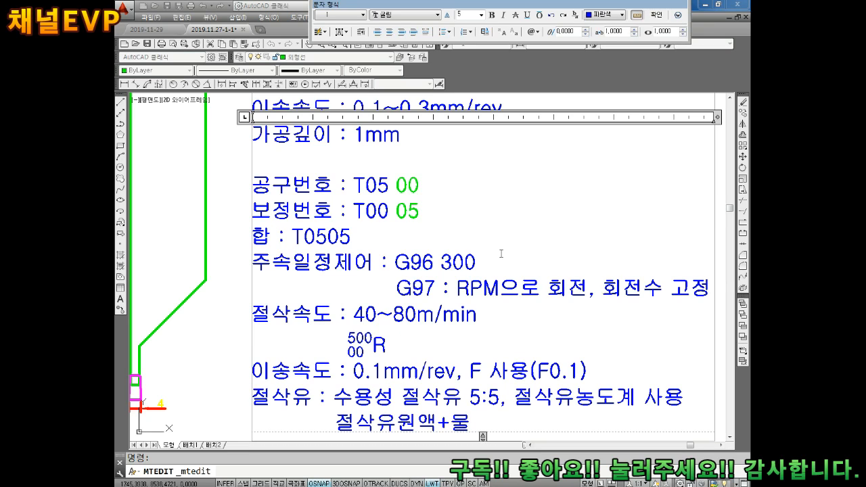
key(ctrl+z)
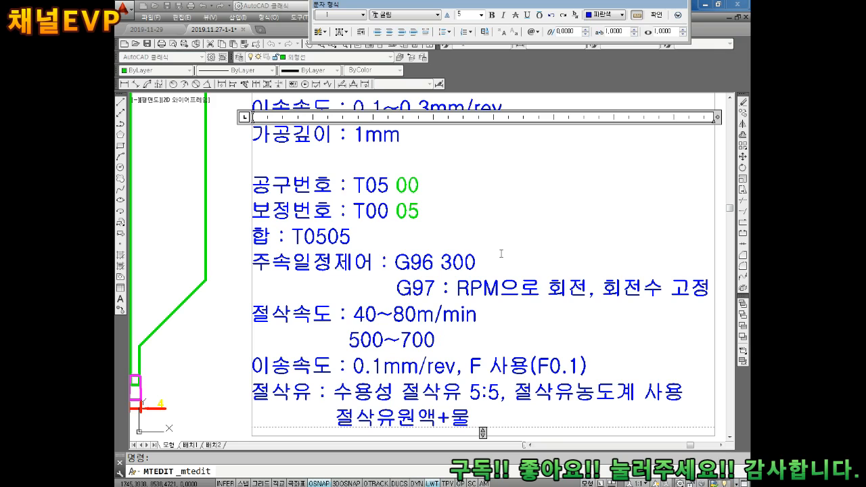
Complete the 500~700 line with the unit "RPM", separated by a space
text(RPM)
click(443, 341)
key(BackSpace)
click(559, 244)
Review the edited cutting-conditions note from the tool name down to the coolant (절삭유) entry and close the text editing
scroll(498, 296, down, 2)
scroll(477, 355, up, 2)
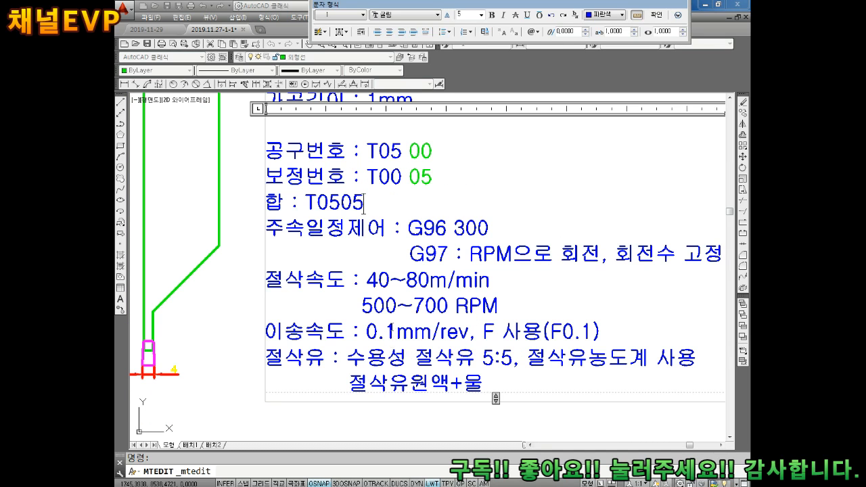
scroll(392, 331, down, 2)
scroll(402, 350, up, 5)
scroll(402, 349, down, 5)
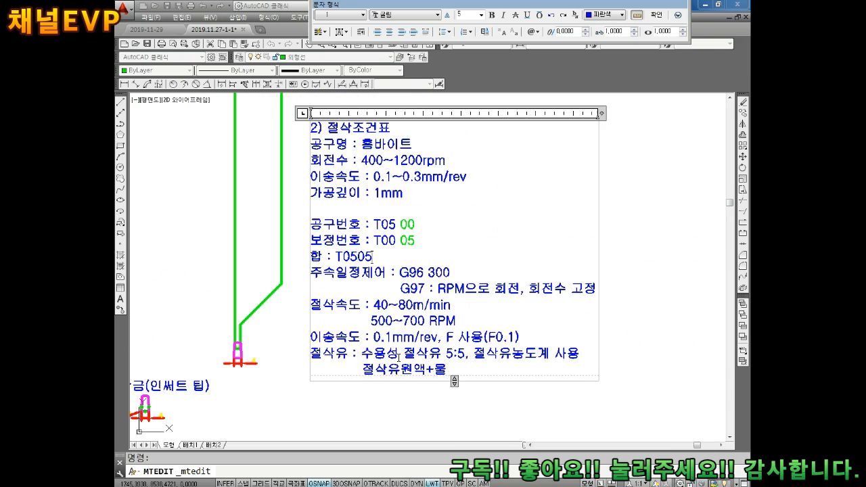
scroll(396, 256, up, 2)
middle_drag(537, 352, 505, 339)
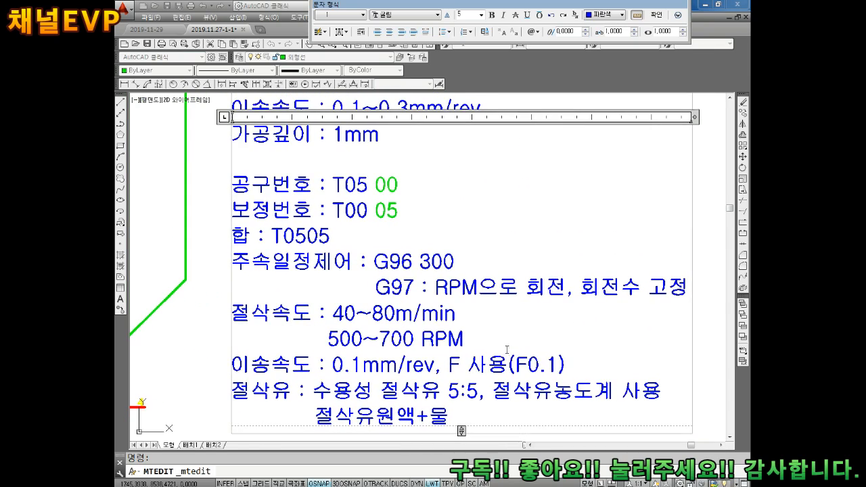
middle_drag(543, 369, 537, 358)
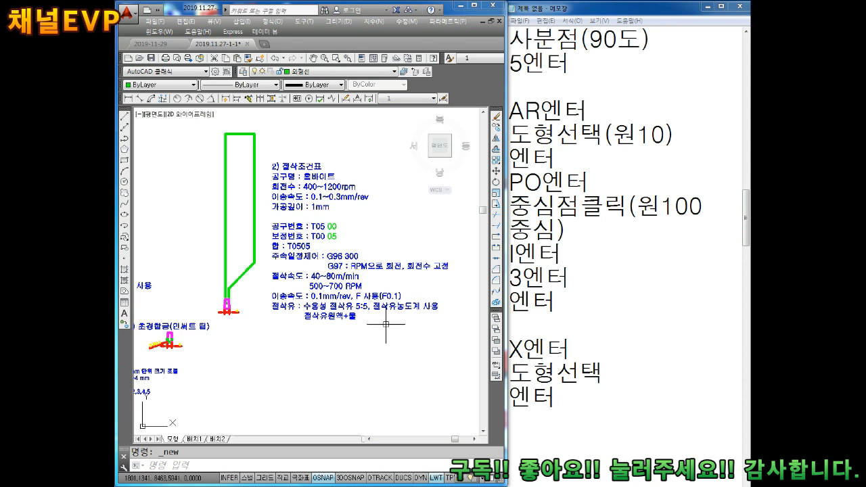
scroll(339, 329, up, 2)
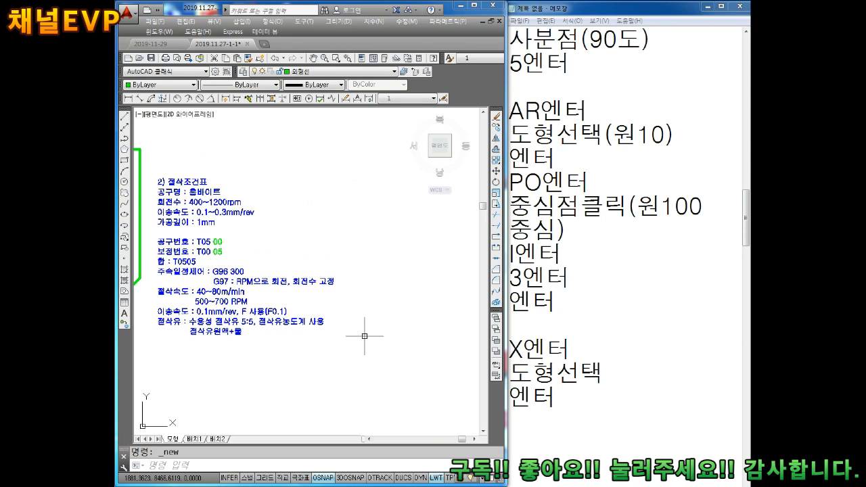
middle_drag(376, 291, 372, 321)
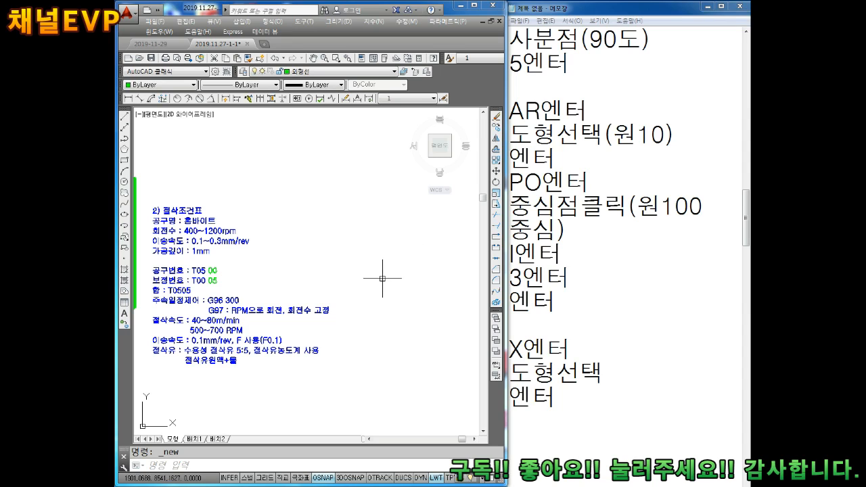
middle_drag(380, 293, 309, 292)
key(Escape)
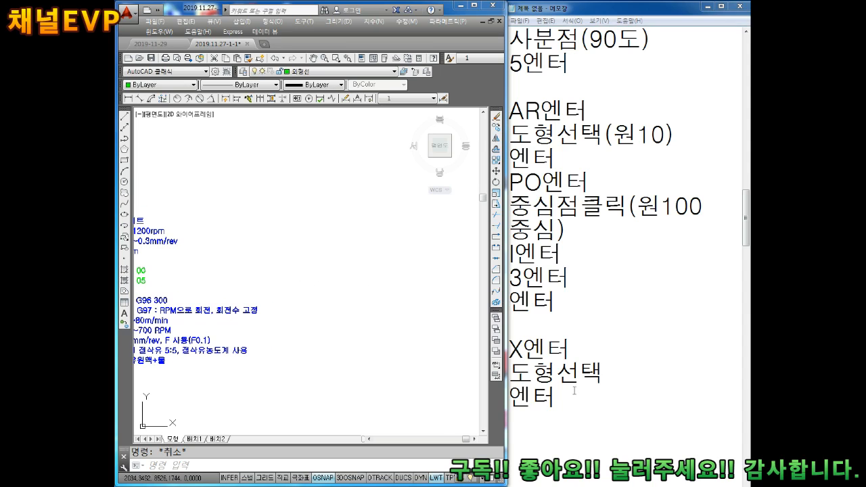
Switch to Notepad and add about 20 blank lines below the existing instructions to make room for new ones
click(576, 404)
key(Return)
key(Return)
key(Return)
key(Return)
key(Return)
key(Return)
key(Return)
key(Return)
key(Return)
key(Return)
key(Return)
key(Return)
key(Return)
key(Return)
key(Return)
key(Return)
key(Return)
key(Return)
key(Return)
key(Return)
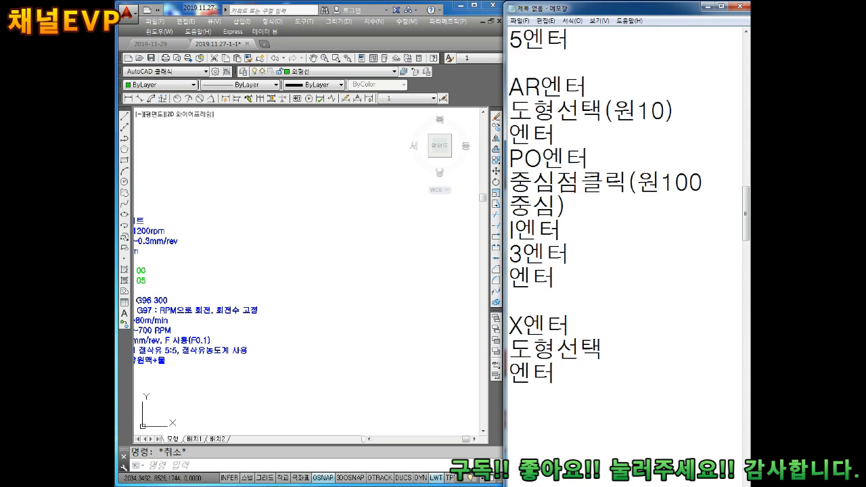
key(Up)
key(Up)
key(Up)
key(Up)
key(Up)
key(Up)
key(Up)
key(Up)
key(Up)
key(Up)
key(Up)
key(Up)
key(Up)
key(Up)
key(Up)
key(Up)
key(Up)
key(Up)
key(Up)
key(Up)
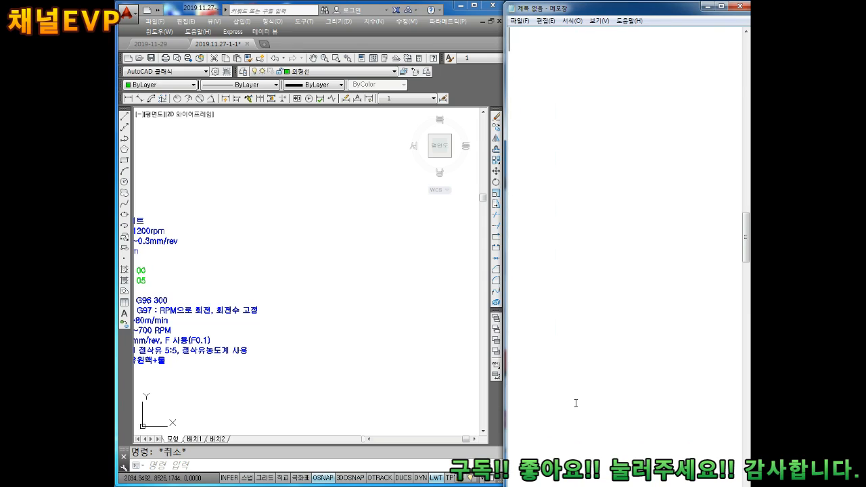
text(ㄴ엔터)
key(Return)
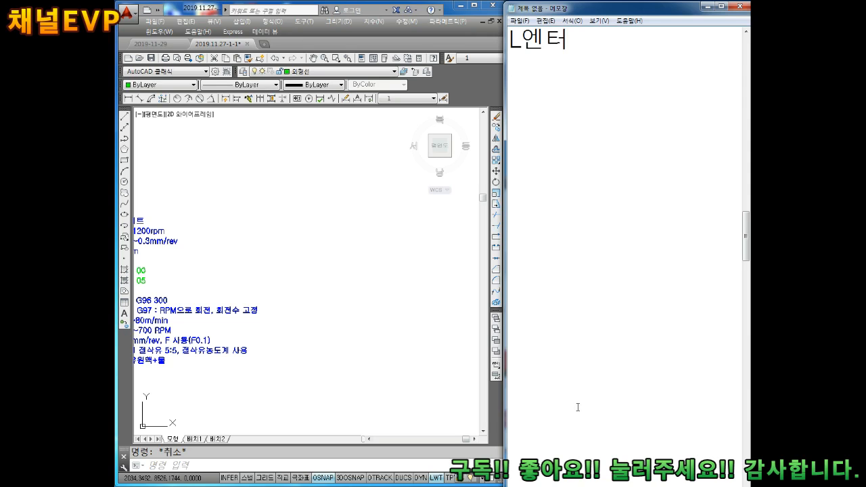
text(임의점)
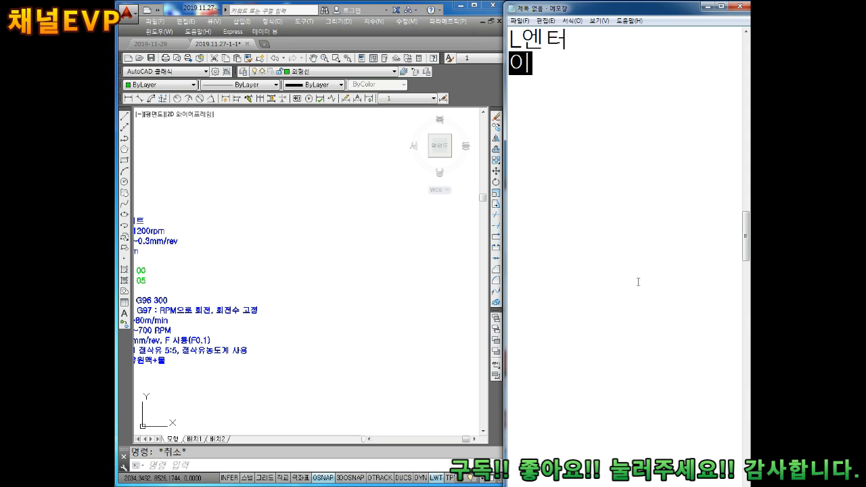
text(클릭)
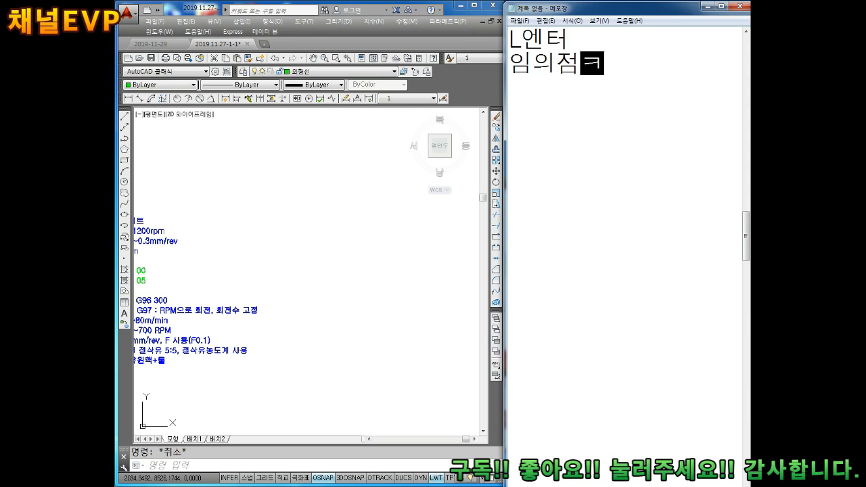
key(Return)
text(@)
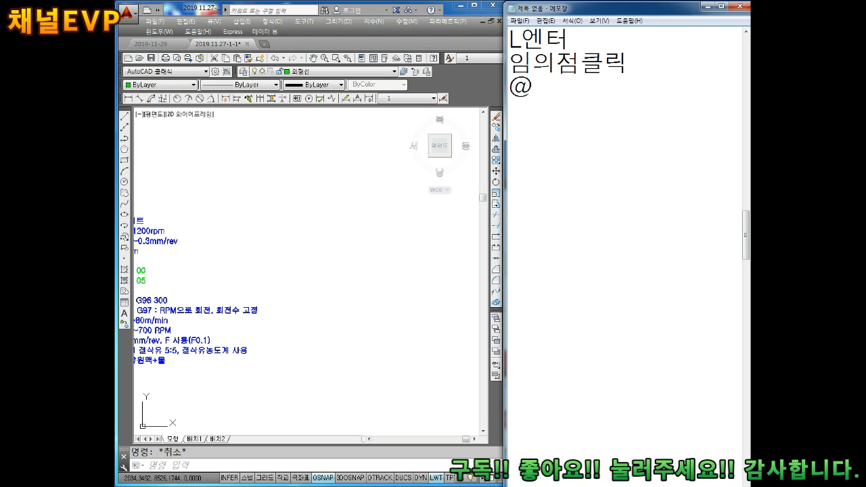
text(10<60)
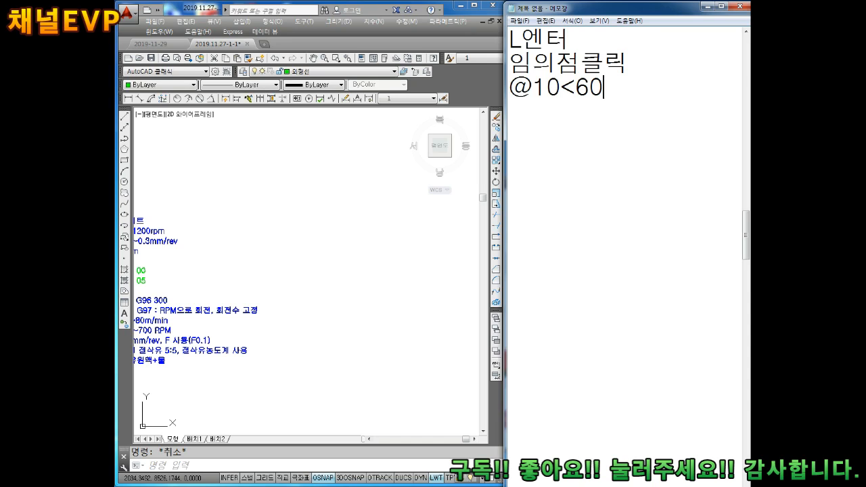
key(Return)
click(339, 239)
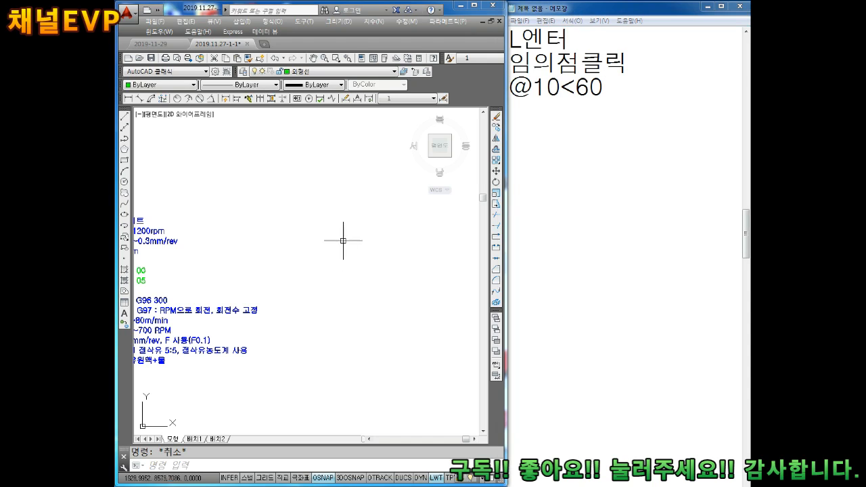
text(L)
key(Return)
click(341, 248)
text(@)
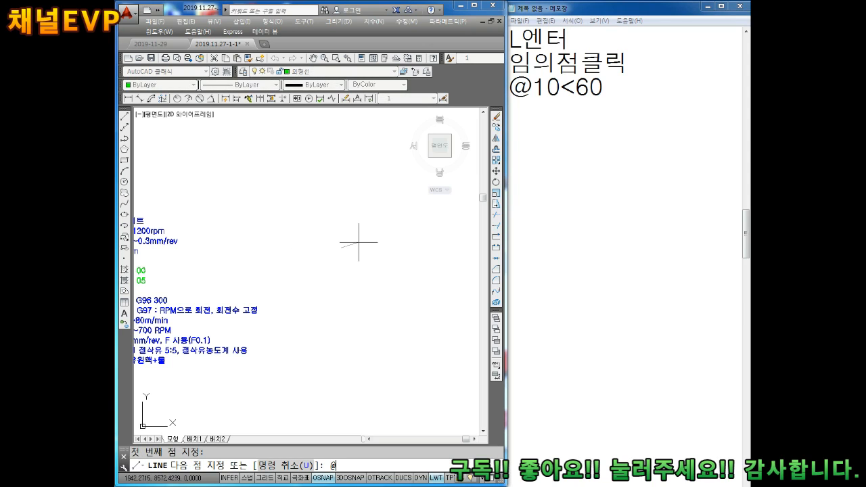
text(10<60)
key(Return)
key(Escape)
scroll(354, 247, up, 3)
scroll(331, 203, down, 3)
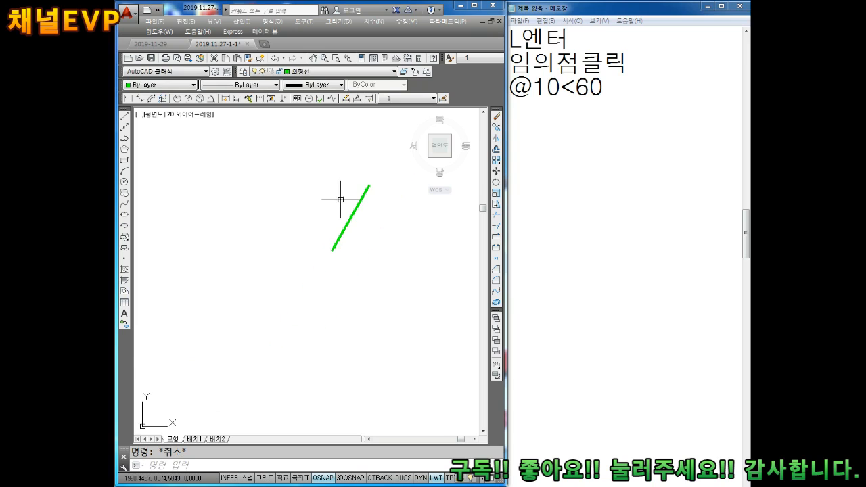
scroll(334, 224, up, 3)
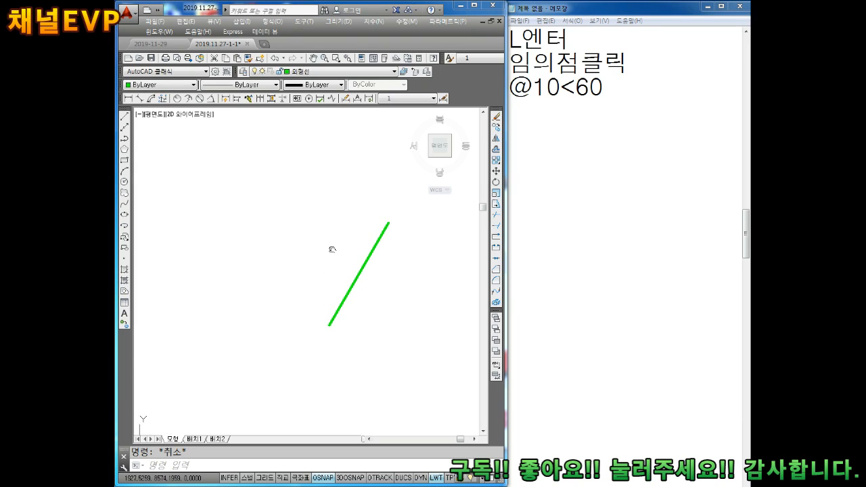
click(621, 103)
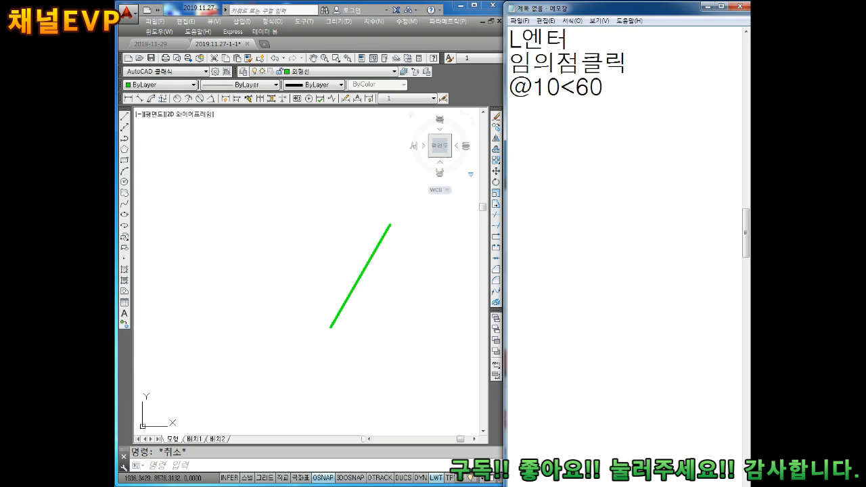
key(Return)
text(RKE)
key(BackSpace)
key(BackSpace)
key(BackSpace)
key(Hangul)
text(가우)
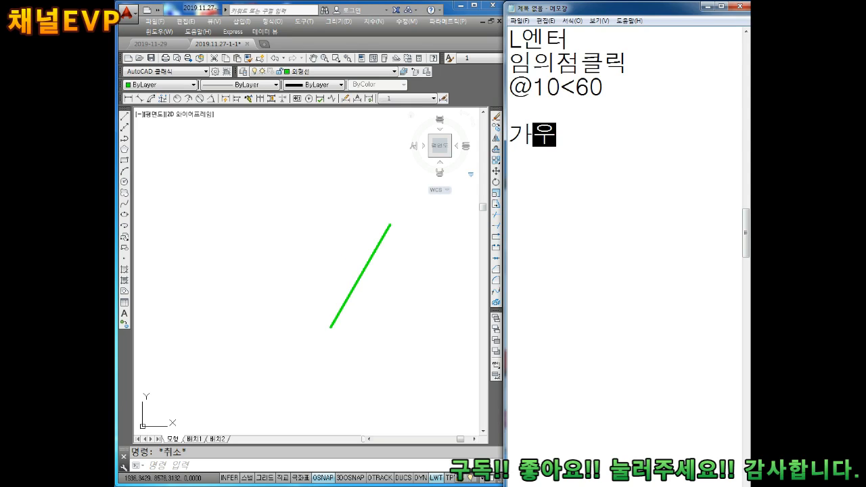
text(ㄴ데 수지)
key(BackSpace)
key(BackSpace)
key(BackSpace)
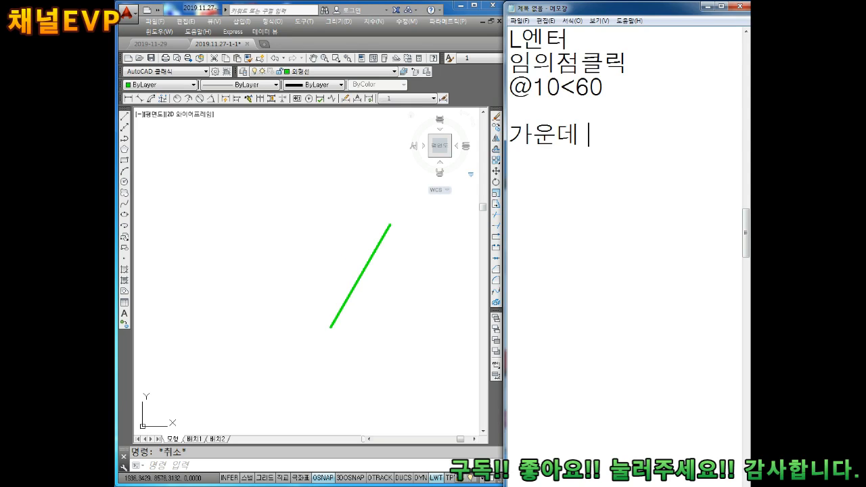
key(BackSpace)
key(BackSpace)
key(BackSpace)
key(BackSpace)
text(개)
key(BackSpace)
text(주ㅇ간에 수직선)
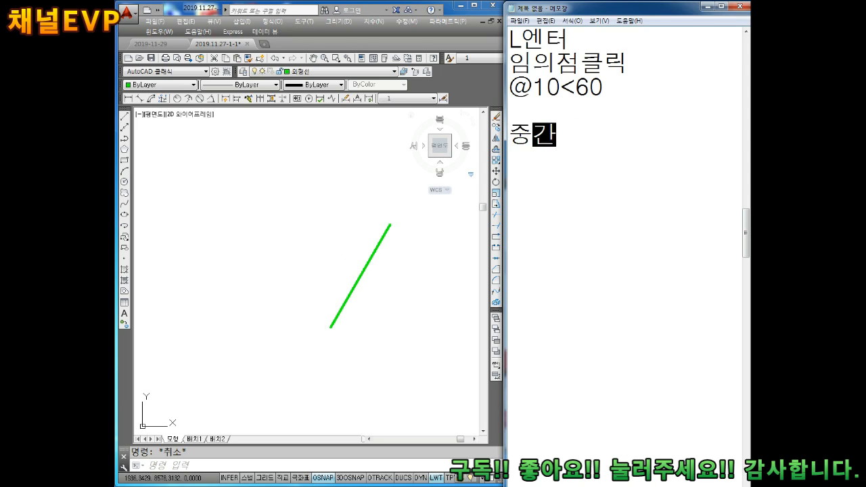
key(Return)
key(Return)
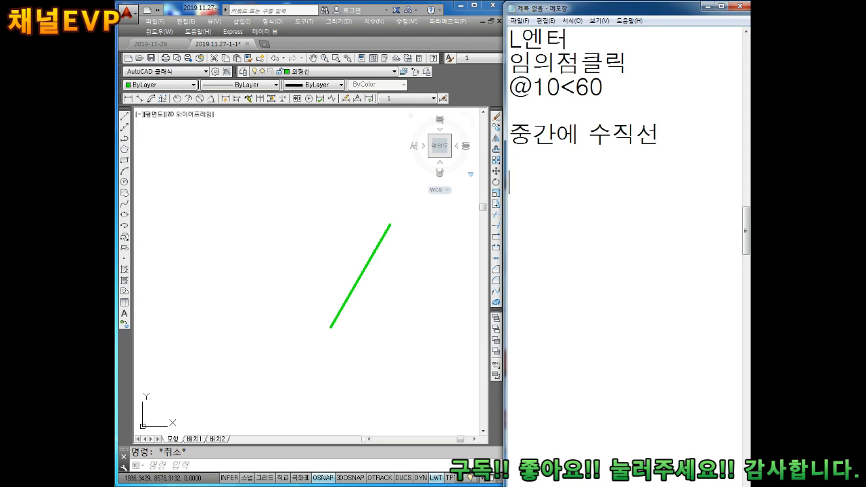
Switch to AutoCAD and, with Ortho on, draw a vertical line upward from the diagonal line's lower endpoint, extending above its upper end
click(319, 189)
text(l)
key(Return)
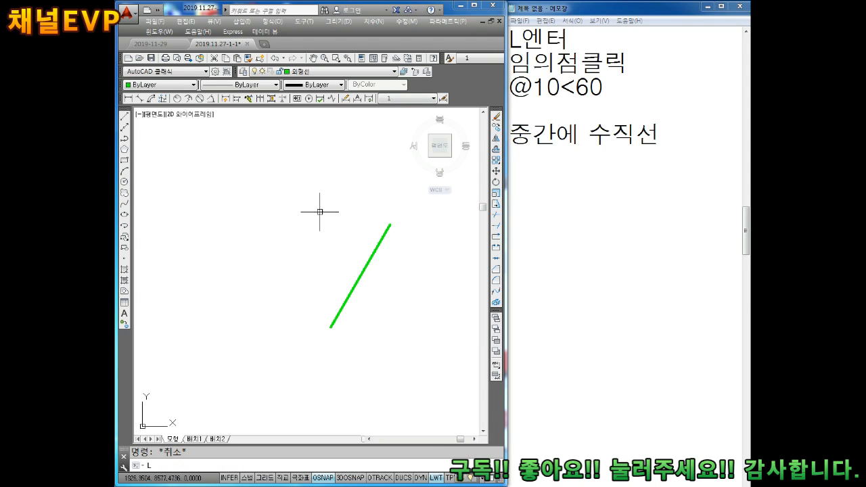
click(331, 327)
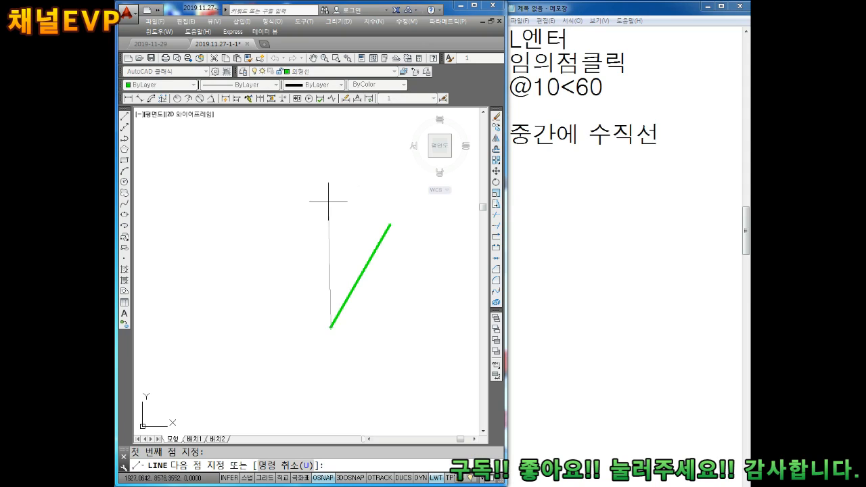
text(u)
key(Return)
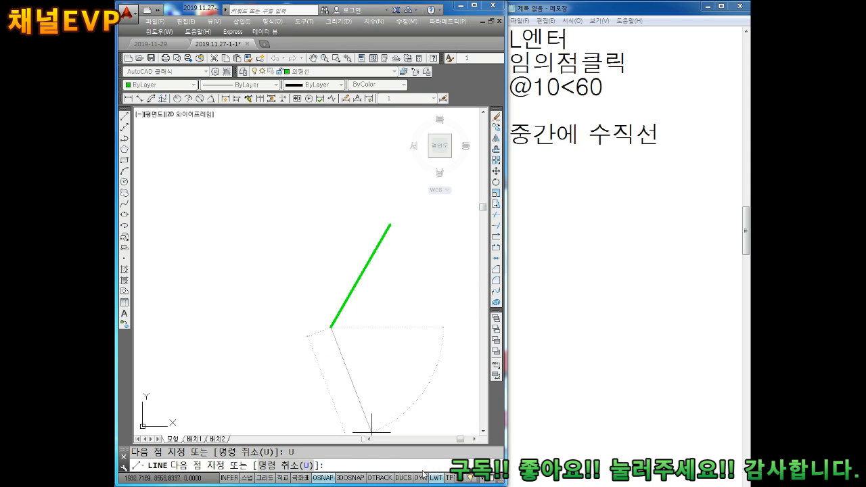
key(F8)
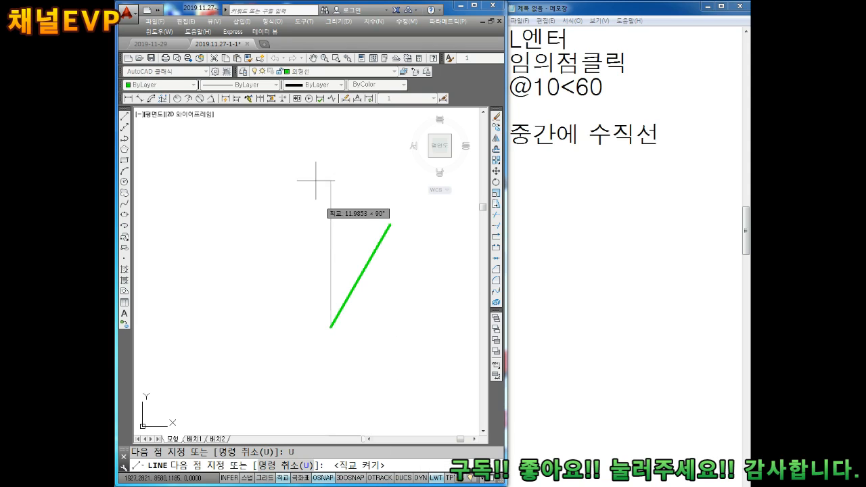
click(328, 169)
key(Escape)
Move the new vertical line onto the red centre-line layer
click(341, 214)
click(298, 215)
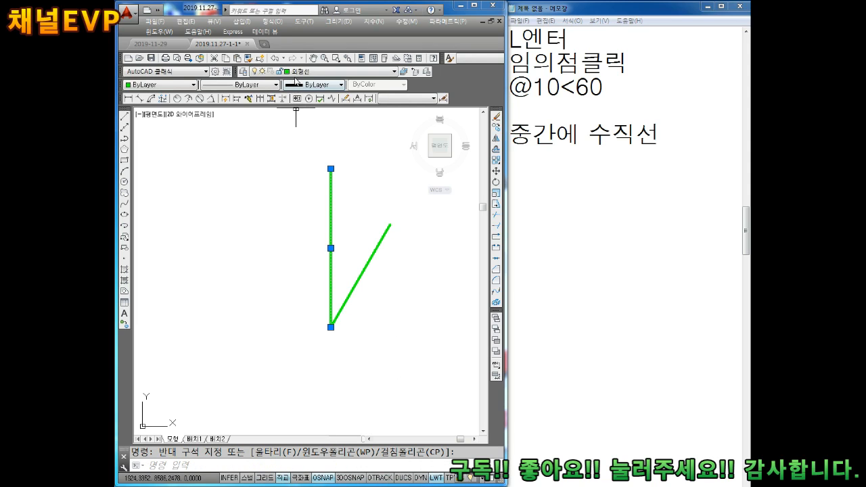
click(295, 73)
click(302, 133)
key(Escape)
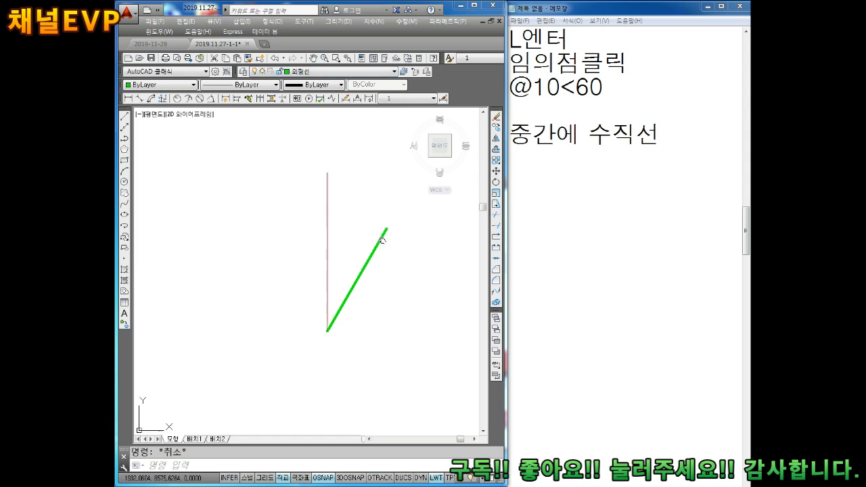
Return to Notepad and write "MI엔터" below "중간에 수직선", leaving one blank line between them
click(680, 139)
key(Return)
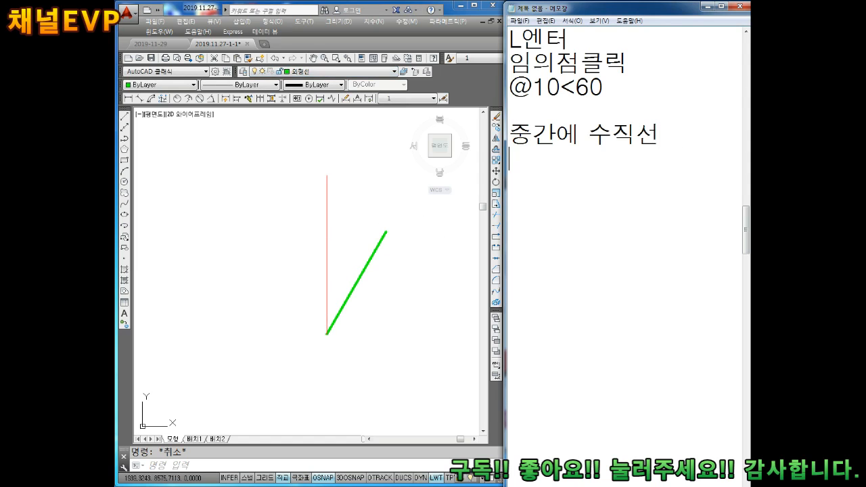
key(Return)
text(MIDPS)
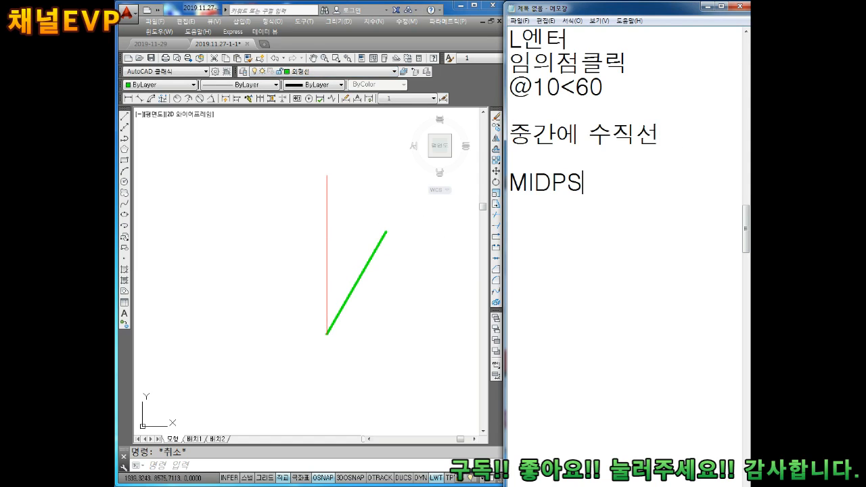
key(BackSpace)
key(BackSpace)
key(BackSpace)
text(엔ㅌㅓ)
key(Return)
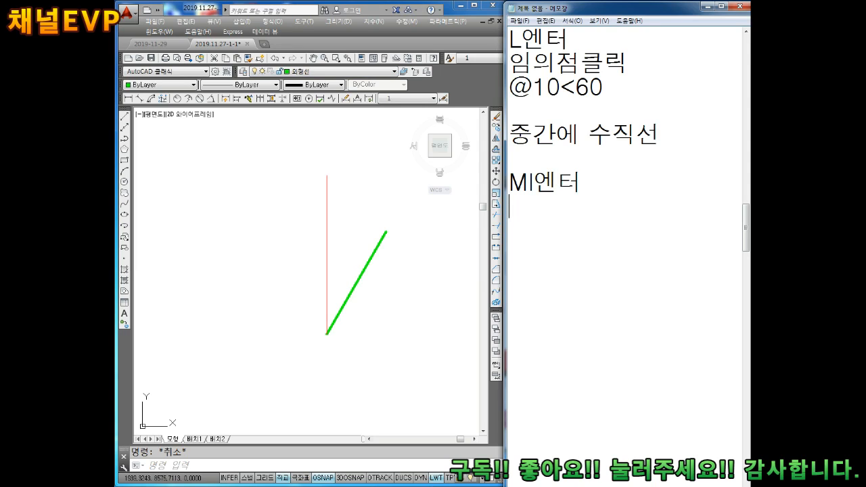
Write "대각선 클릭" on the line below "MI엔터"
text(대각선 크릭)
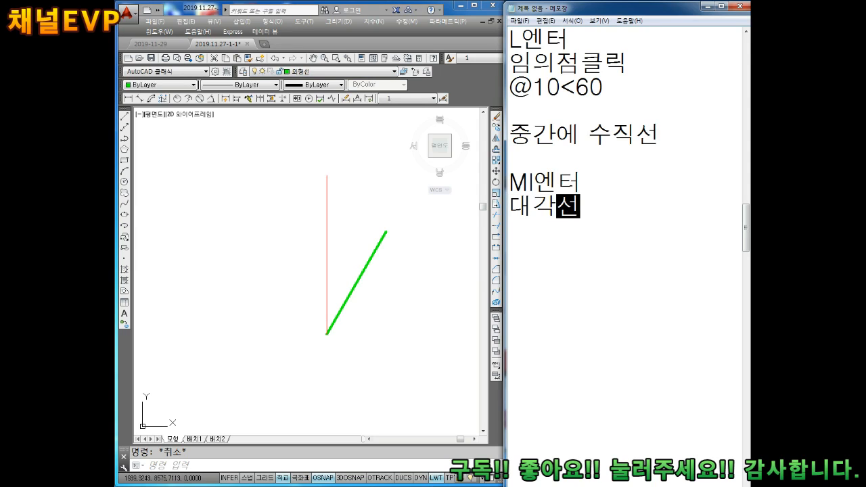
key(BackSpace)
key(BackSpace)
text(ㅋ)
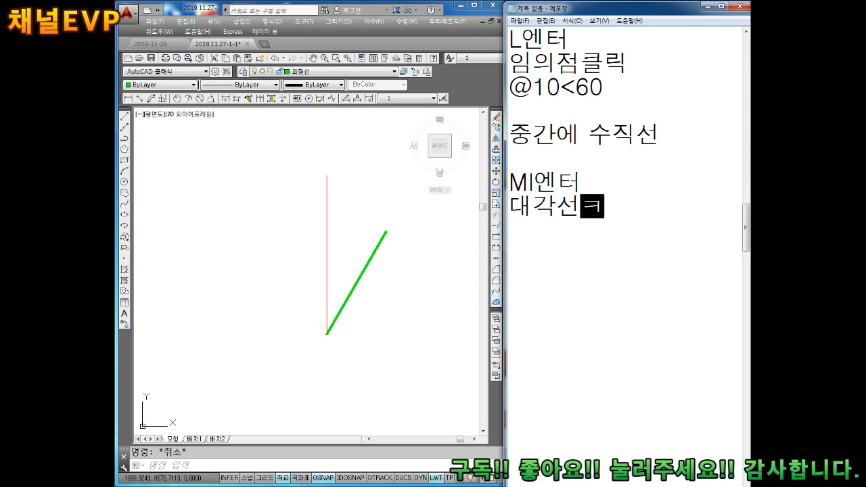
key(BackSpace)
key(BackSpace)
text(클릭)
key(Return)
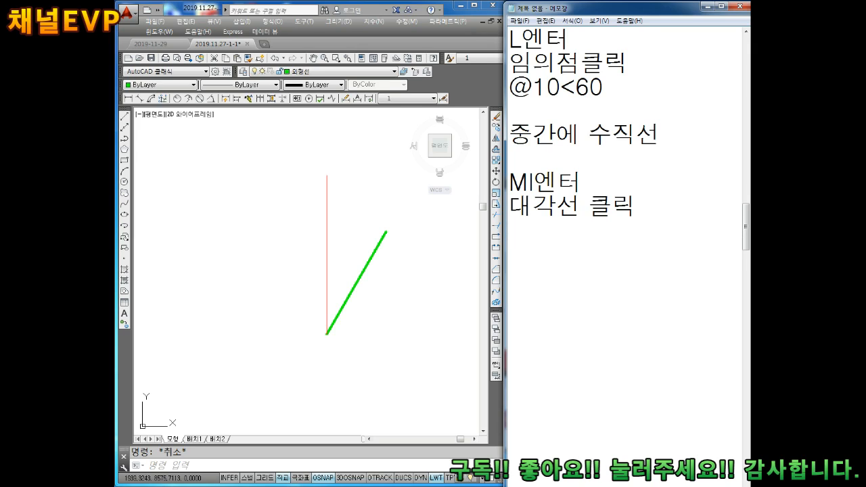
Add the mirror-axis instruction "중심선에 양끝점 클릭" and, on the following line, "엔터"
text(WND)
key(BackSpace)
key(BackSpace)
key(BackSpace)
key(Caps_Lock)
text(중심)
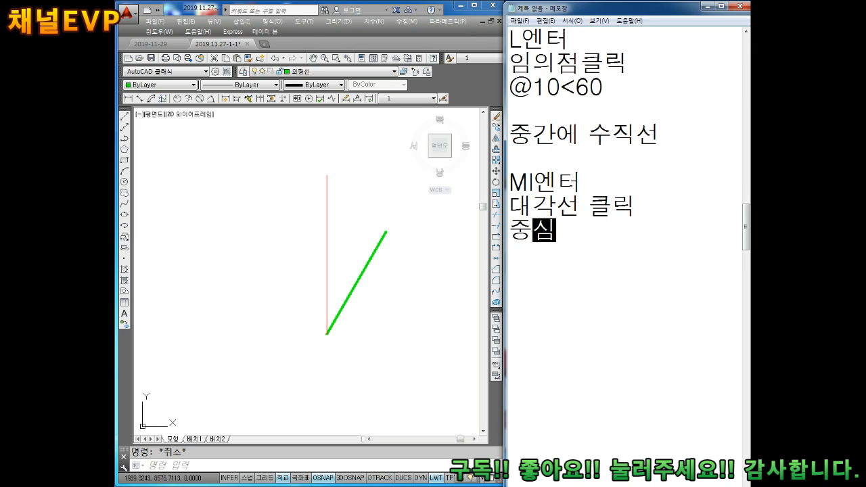
text(선에 양ㄲ)
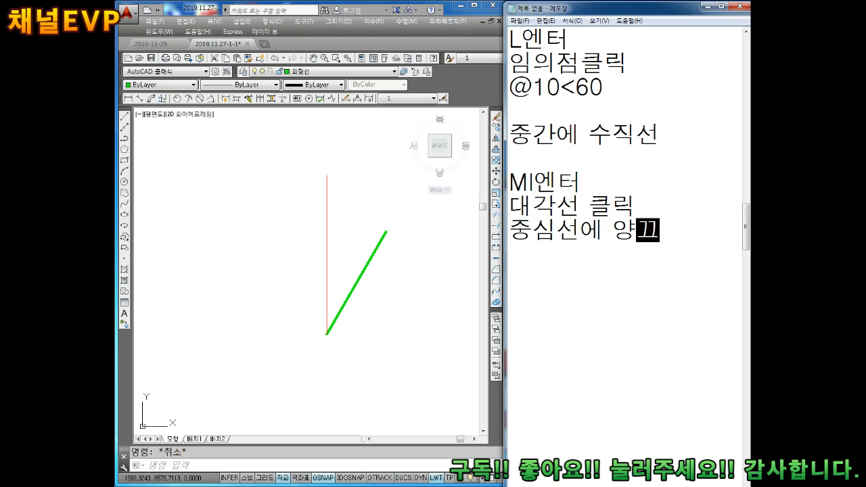
text(끝점 )
text(클릭)
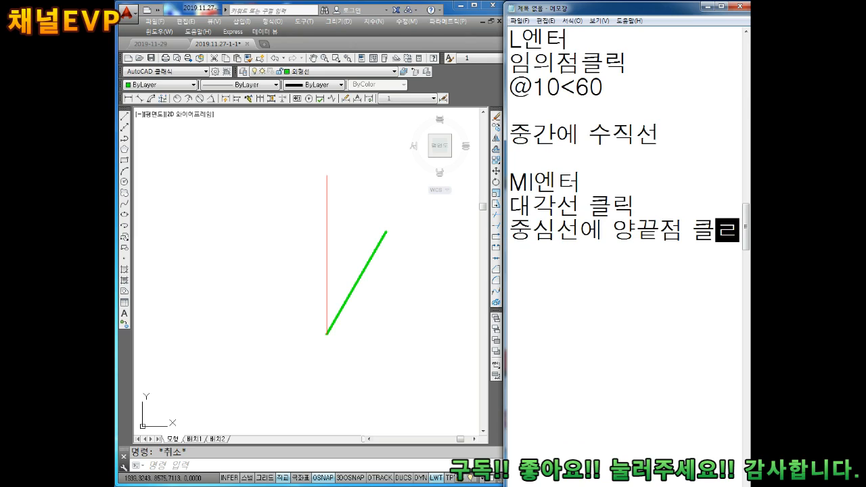
key(Return)
text(엔터)
key(Return)
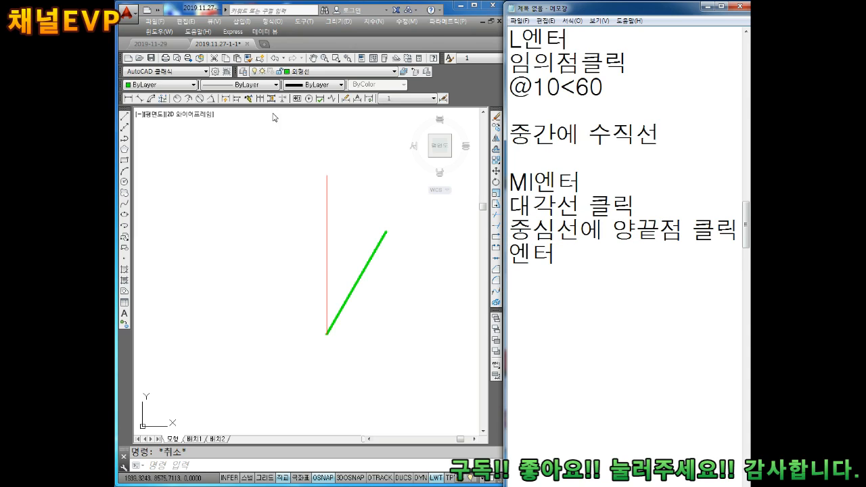
Switch to AutoCAD and mirror the diagonal line about the vertical centre line's two endpoints, keeping the original
click(340, 253)
text(mi)
key(Return)
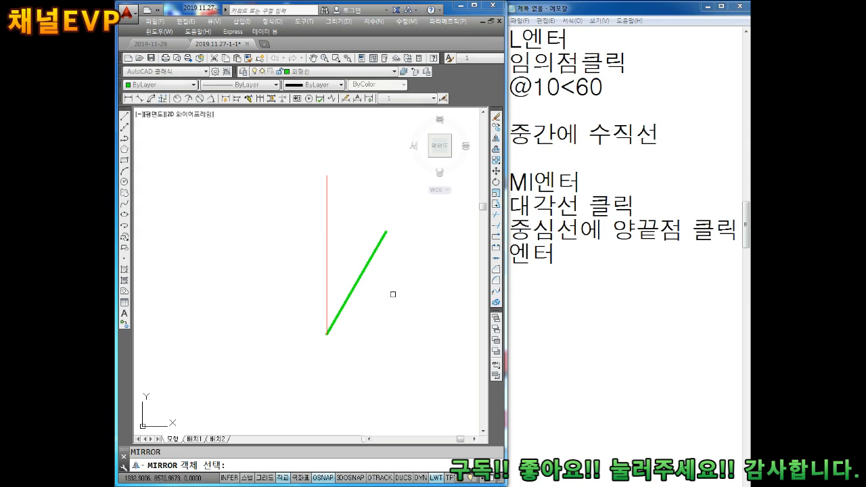
click(362, 276)
key(Return)
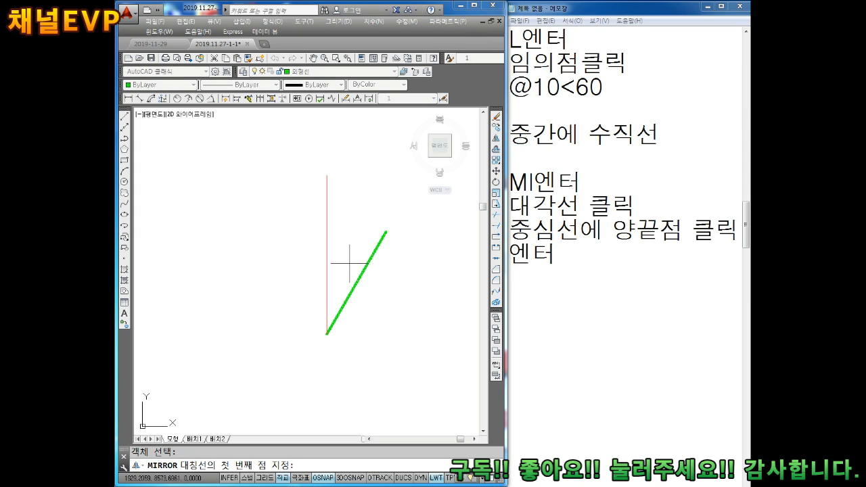
click(327, 175)
click(327, 334)
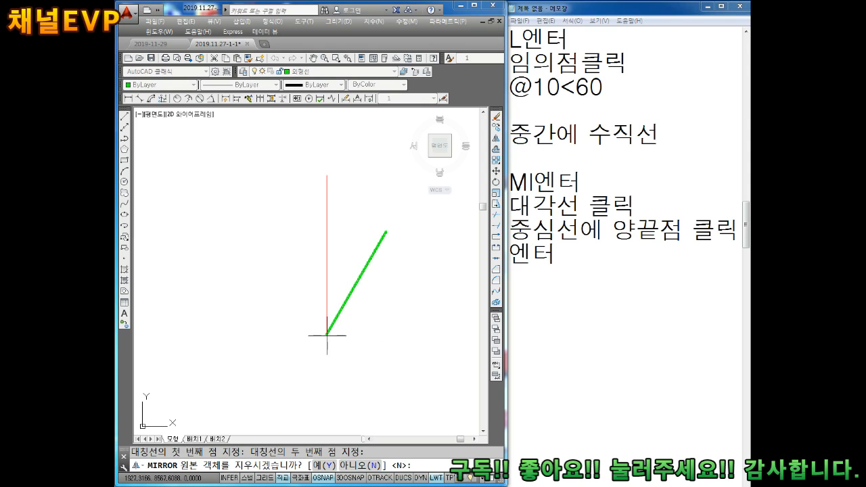
key(Return)
key(Escape)
Check the angle between the two diagonal lines with an angular dimension preview, without placing it
scroll(310, 339, up, 4)
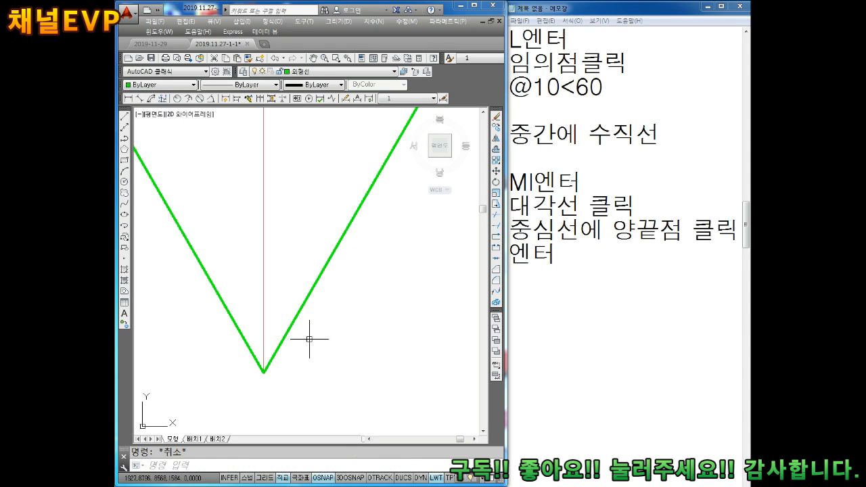
scroll(304, 338, down, 3)
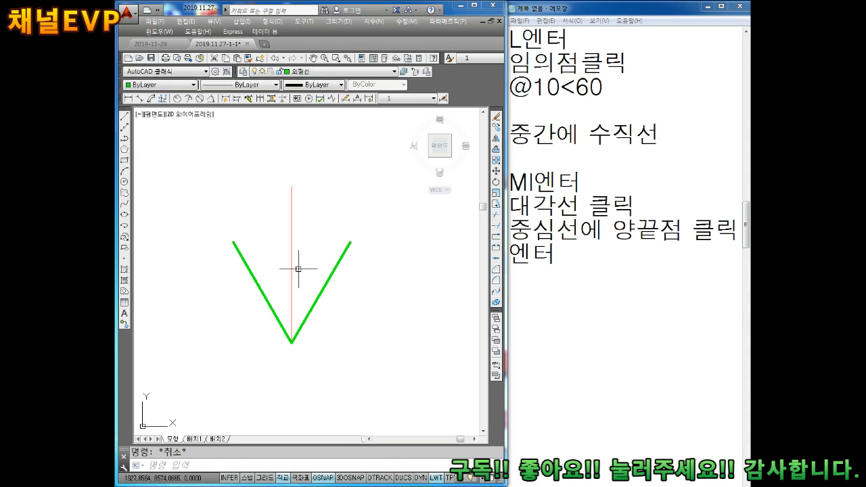
click(211, 98)
click(259, 288)
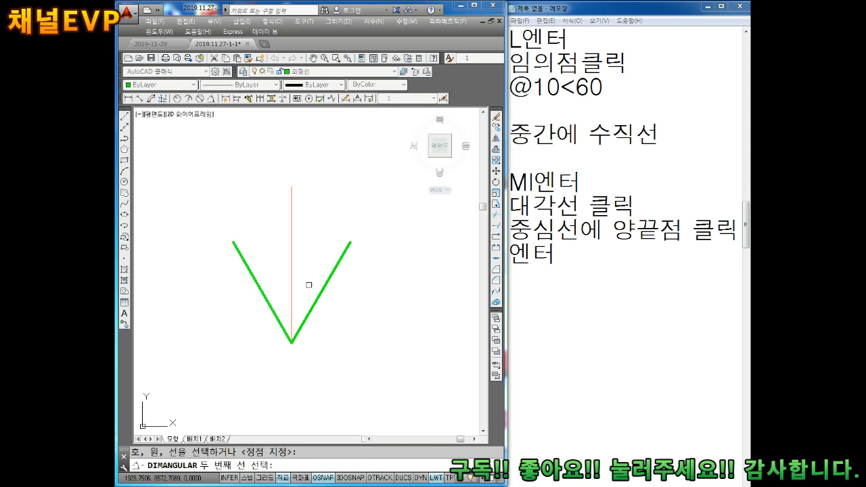
click(325, 286)
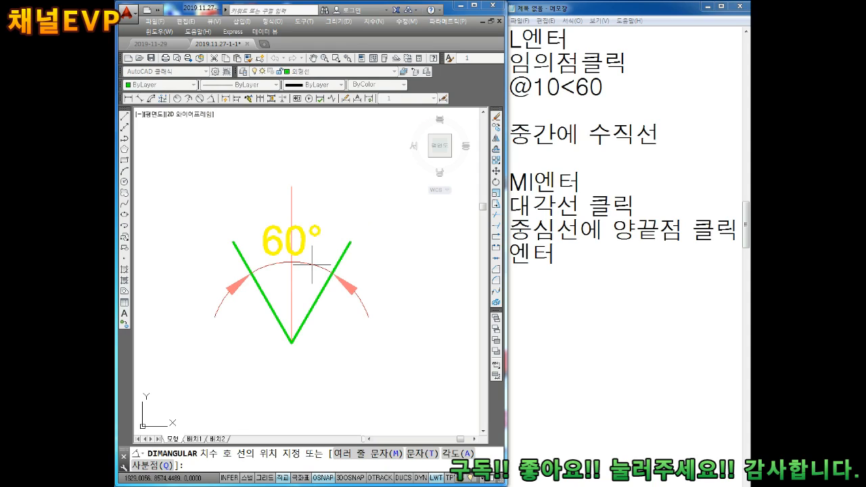
key(Escape)
middle_drag(299, 280, 321, 273)
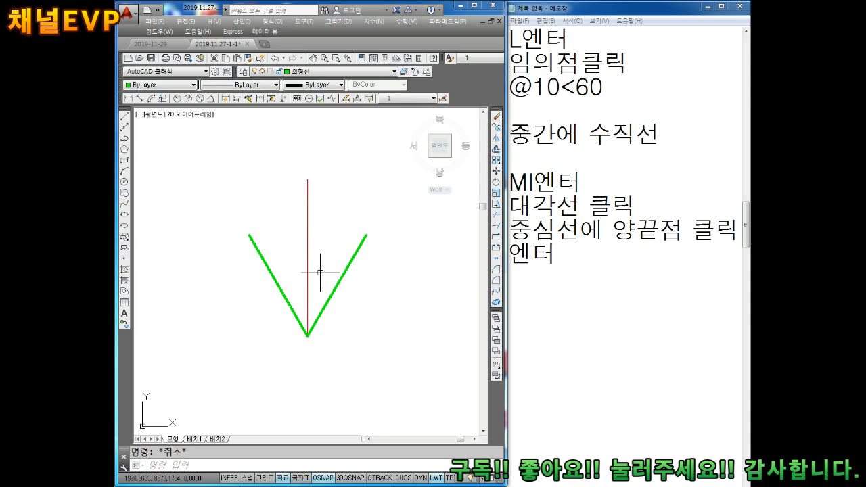
Return to Notepad and write "O엔터" below the mirror instructions, separated by one blank line
click(576, 289)
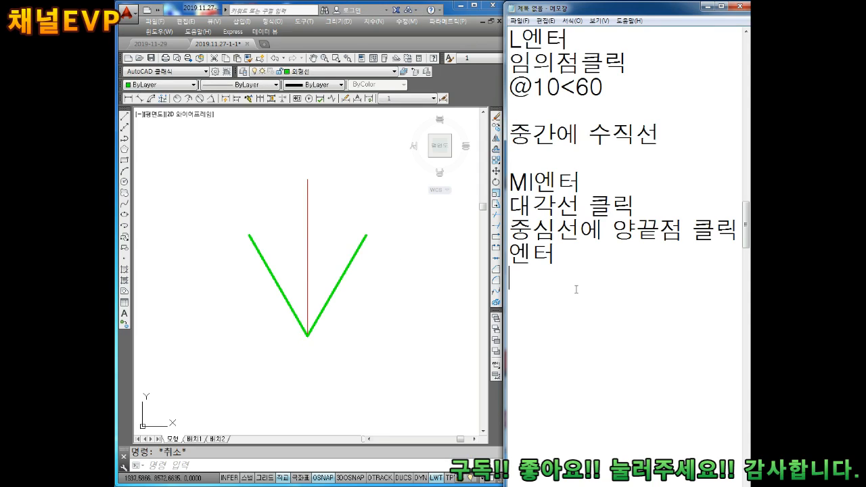
text(보)
key(BackSpace)
key(BackSpace)
text(ㅐ)
key(Hangul)
text(O)
key(BackSpace)
key(BackSpace)
text(ㅐ)
key(BackSpace)
text(ㅐ)
key(BackSpace)
text(이)
text(엔터)
key(Return)
Write "수직선(중심선)클릭" on the line below "O엔터"
text(수직선(주)
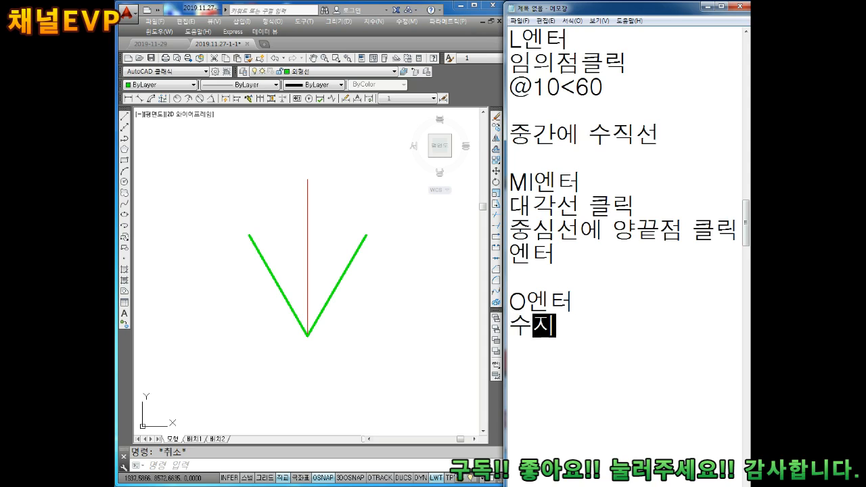
text(ㅇ심선))
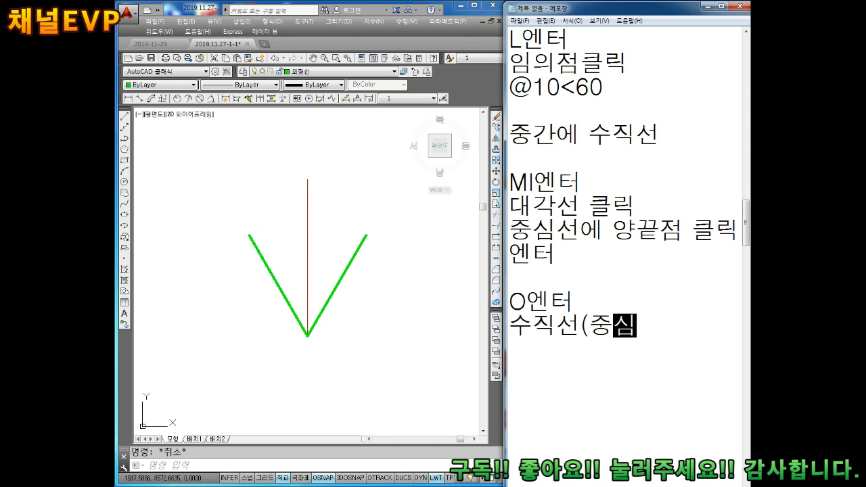
text(클릭)
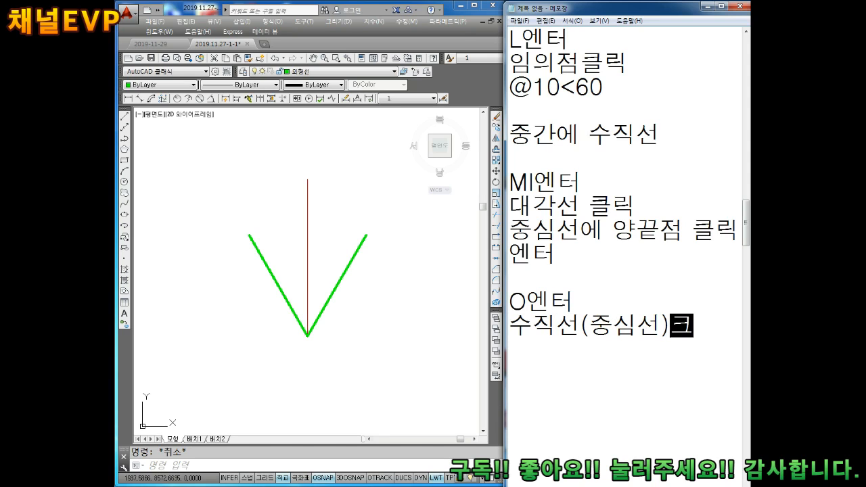
key(Return)
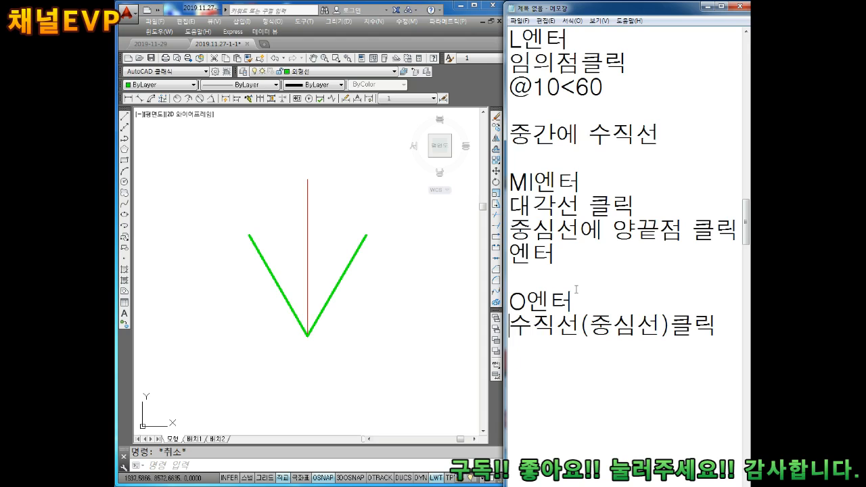
Insert "1.15엔터" between "O엔터" and "수직선(중심선)클릭", and add "좌로 클릭" as the last line
key(Up)
key(Right)
key(Return)
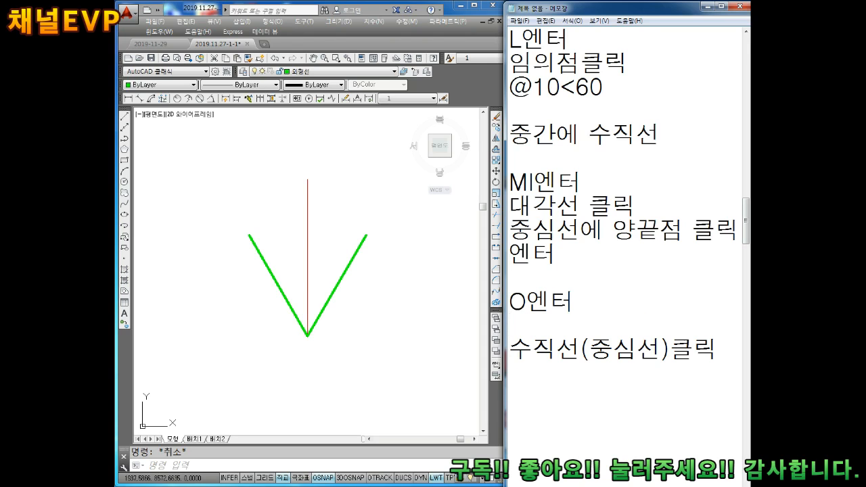
text(1.15엔터)
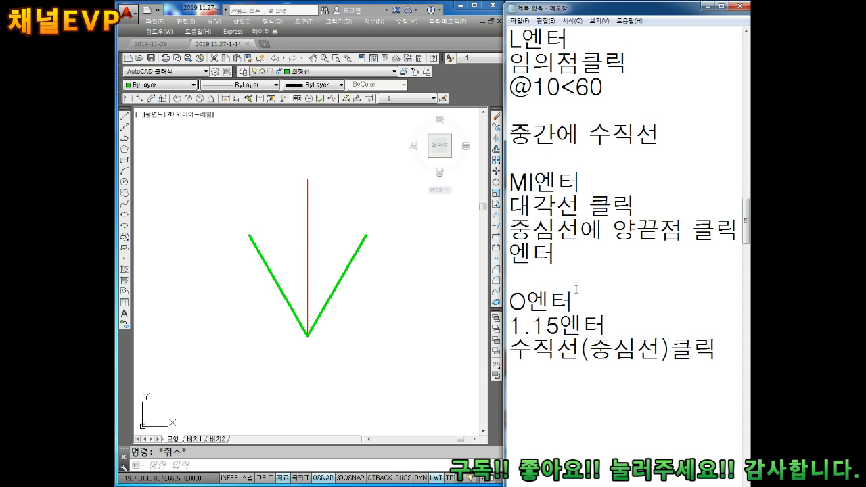
text(좌로 클릭)
key(Return)
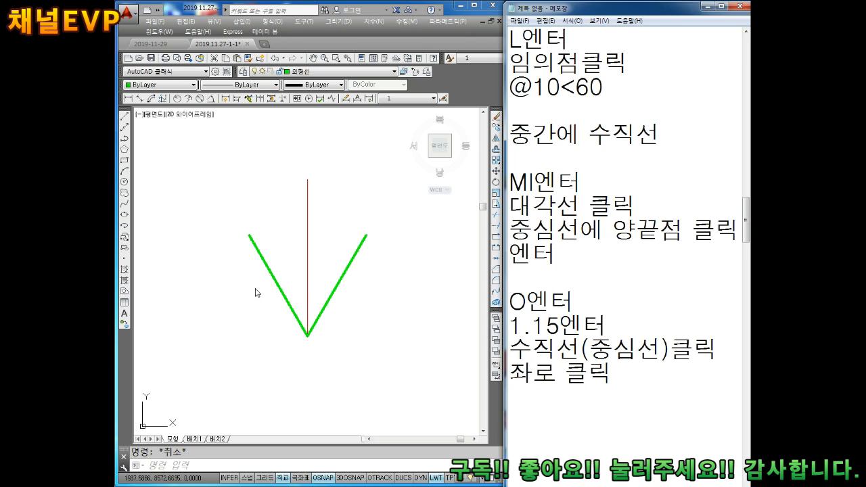
Switch to AutoCAD and offset the vertical centre line 1.15 to the left
click(322, 276)
text(o)
key(Return)
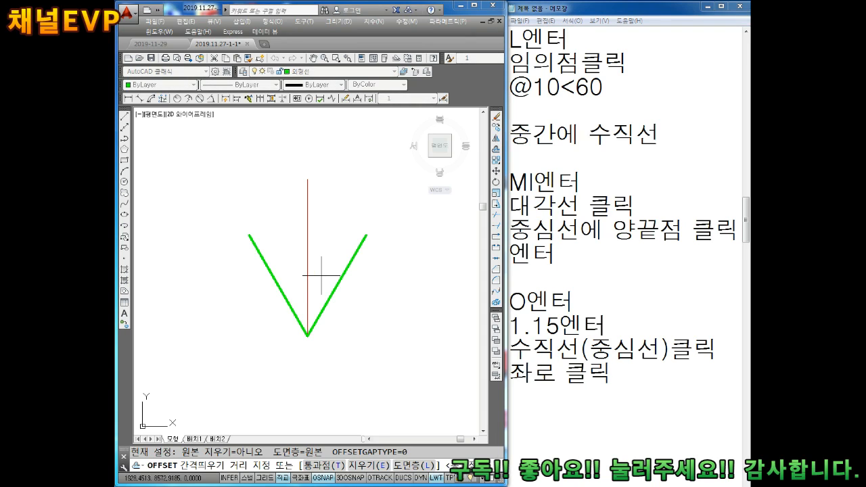
text(1.)
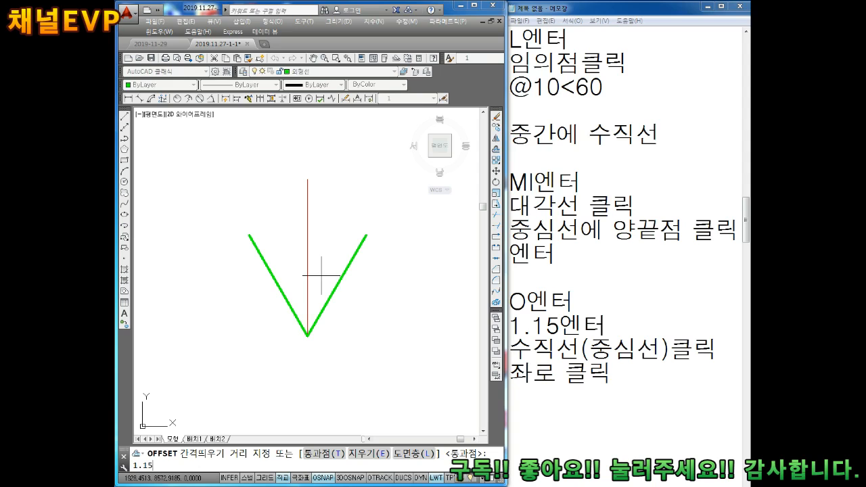
text(15)
key(Return)
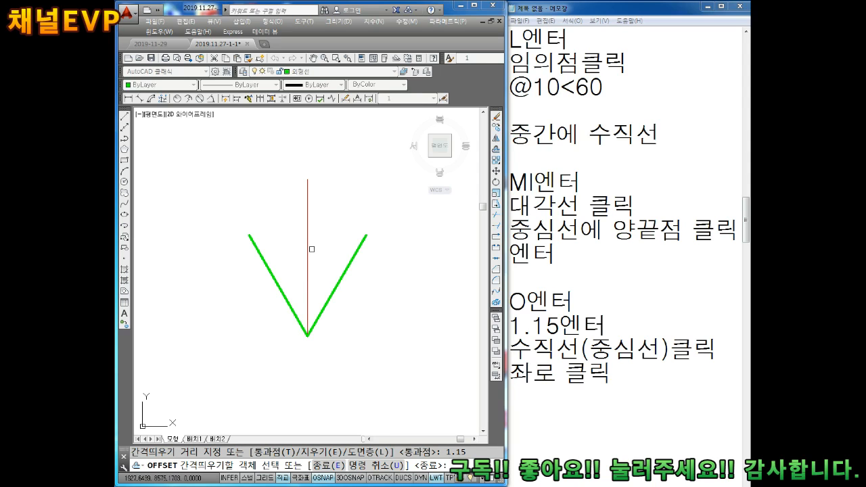
click(310, 249)
click(265, 230)
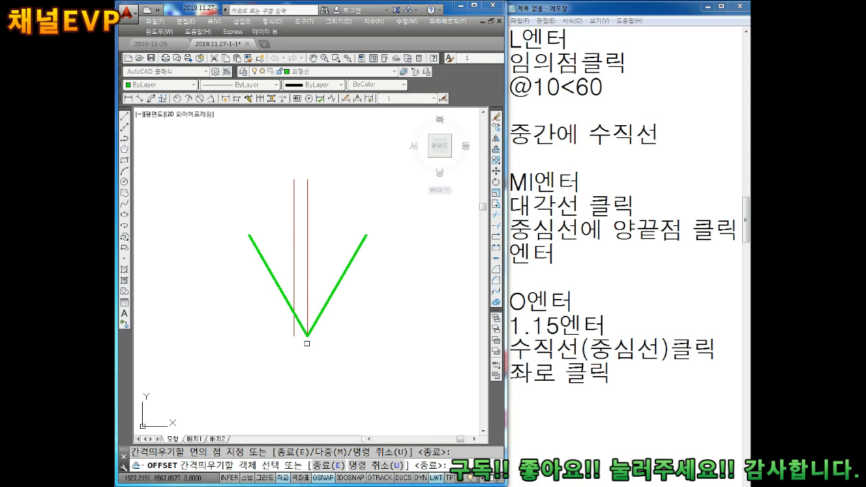
scroll(306, 337, up, 5)
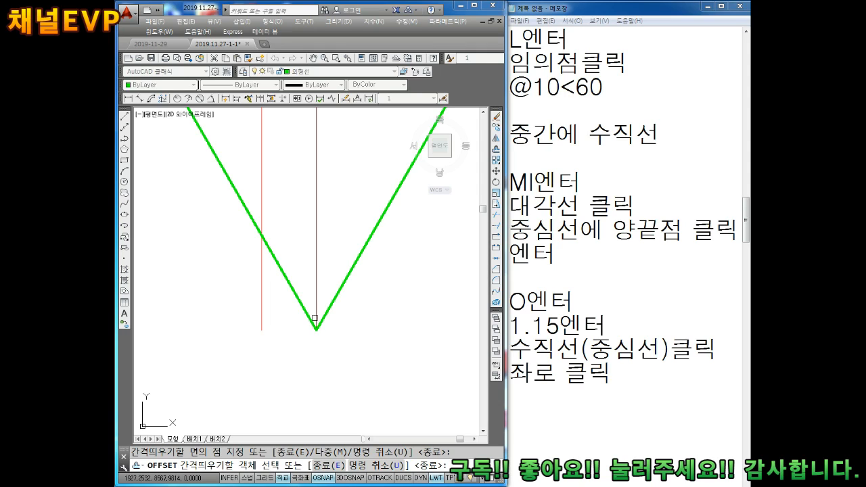
scroll(324, 310, down, 2)
middle_drag(325, 310, 312, 323)
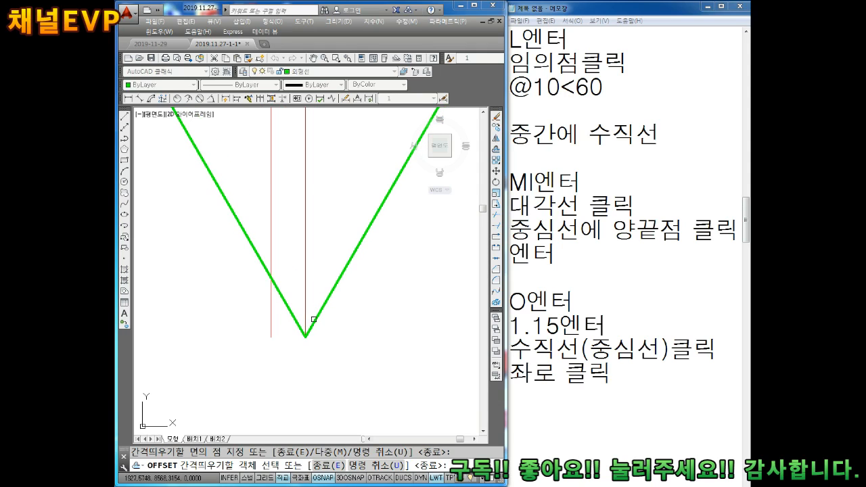
key(Escape)
click(660, 383)
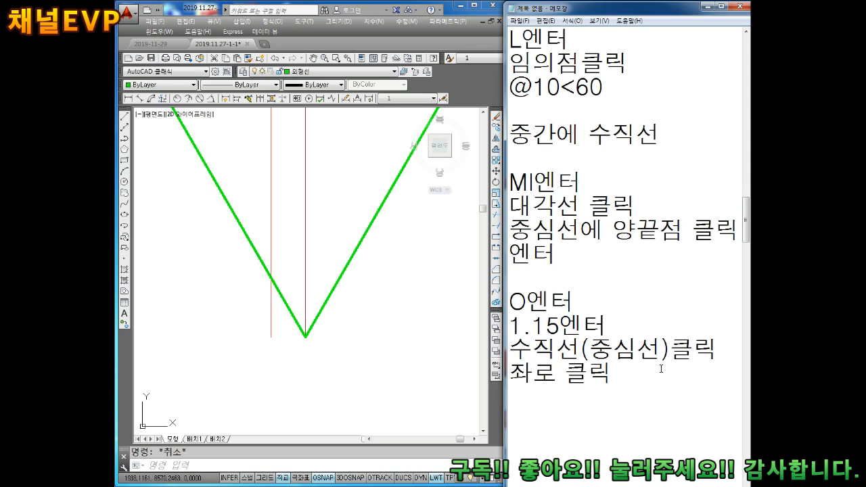
scroll(629, 183, down, 2)
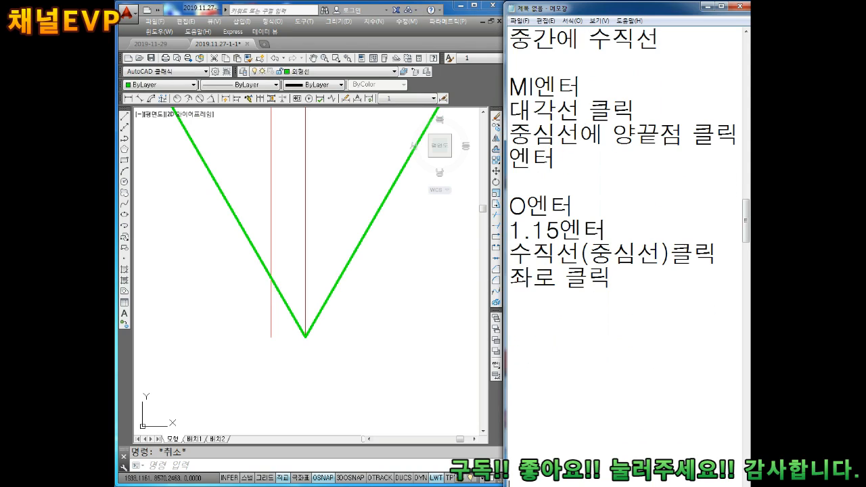
key(Up)
key(Up)
key(Up)
key(Up)
scroll(406, 290, down, 3)
scroll(455, 279, up, 3)
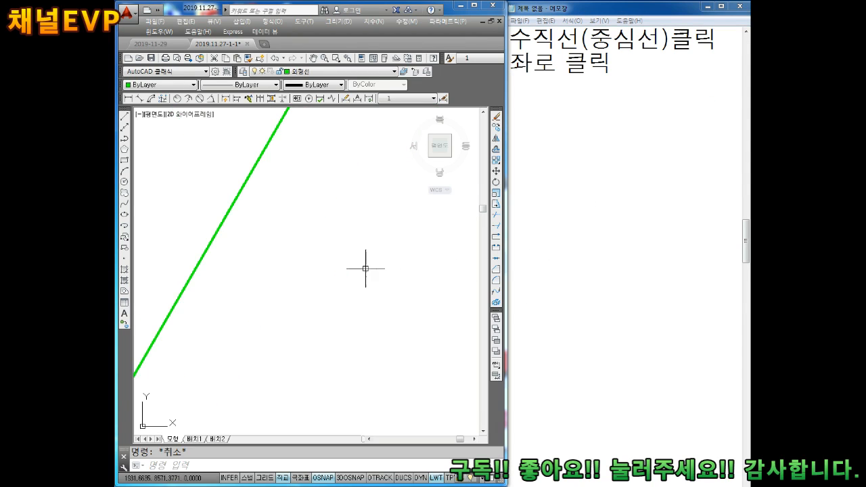
scroll(365, 269, down, 3)
scroll(242, 336, up, 3)
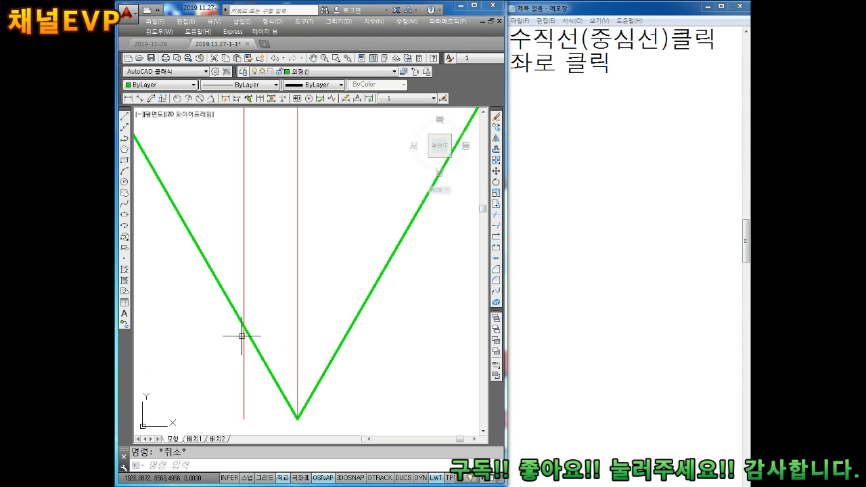
In Notepad, write "O엔터" below "좌로 클릭", separated by one blank line
click(616, 199)
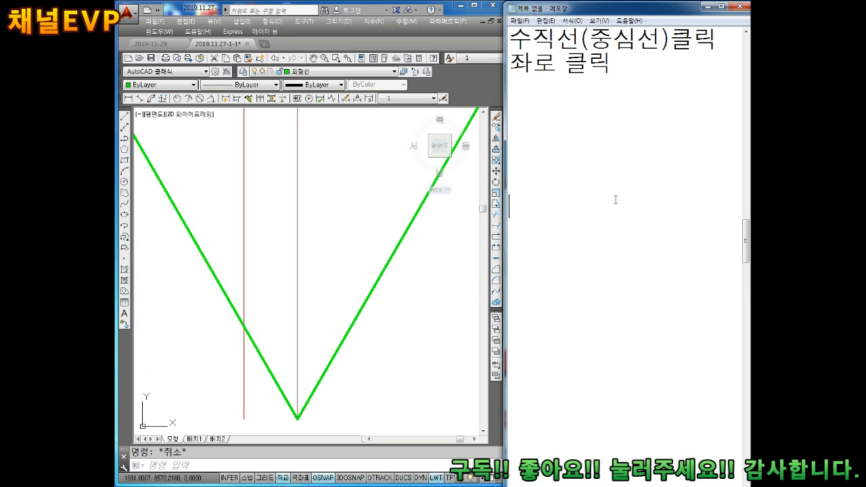
scroll(616, 200, up, 1)
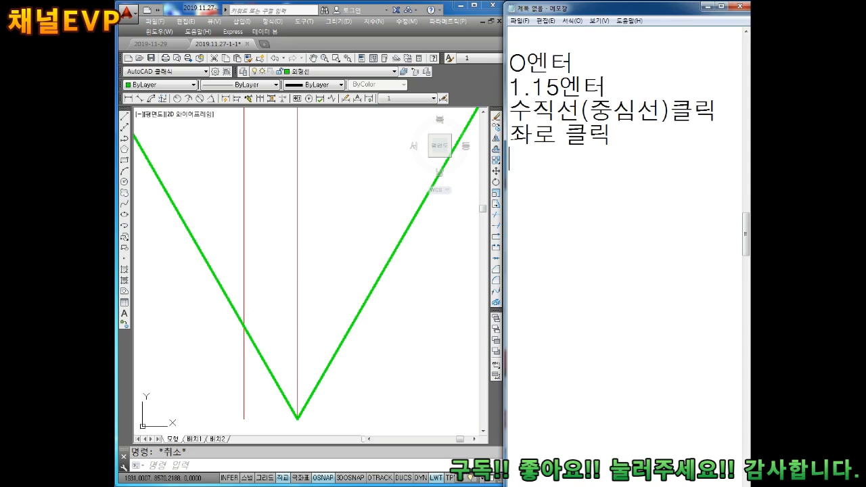
text(O엔터)
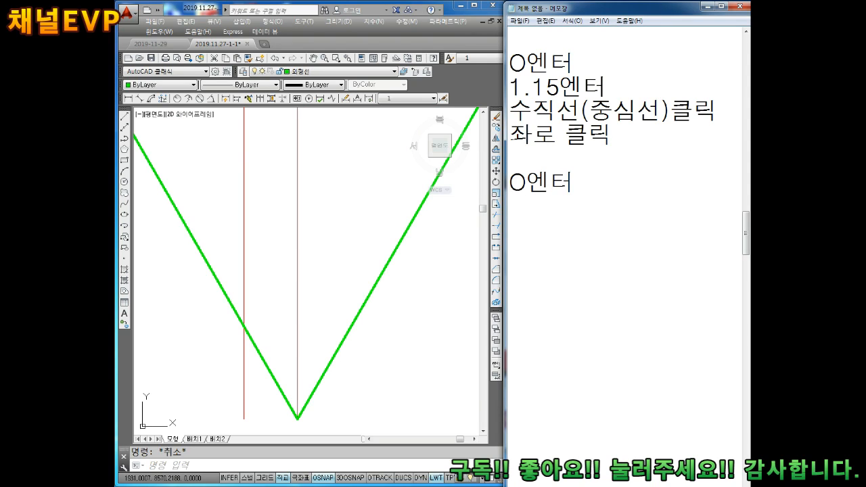
Insert blank lines above the last "O엔터" and write "수평선" in that gap, leaving room below it
key(Left)
key(Left)
key(Left)
key(Return)
key(Return)
key(Return)
key(Return)
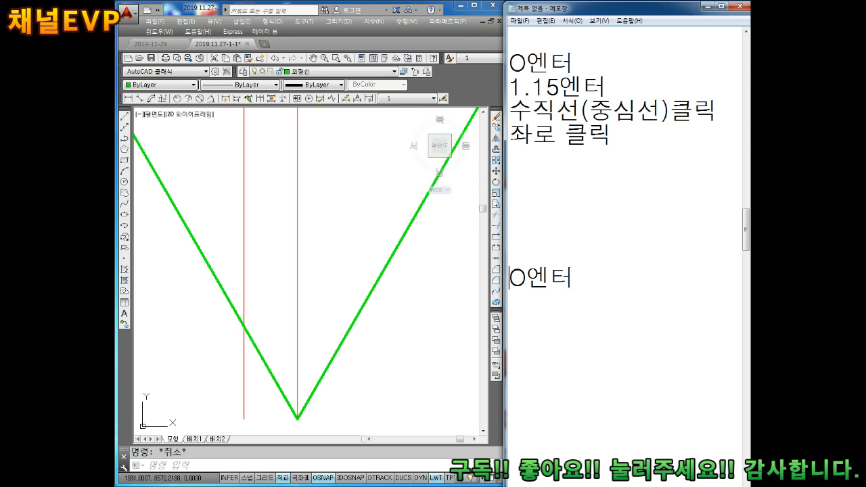
key(Up)
key(Up)
key(Up)
text(수평선)
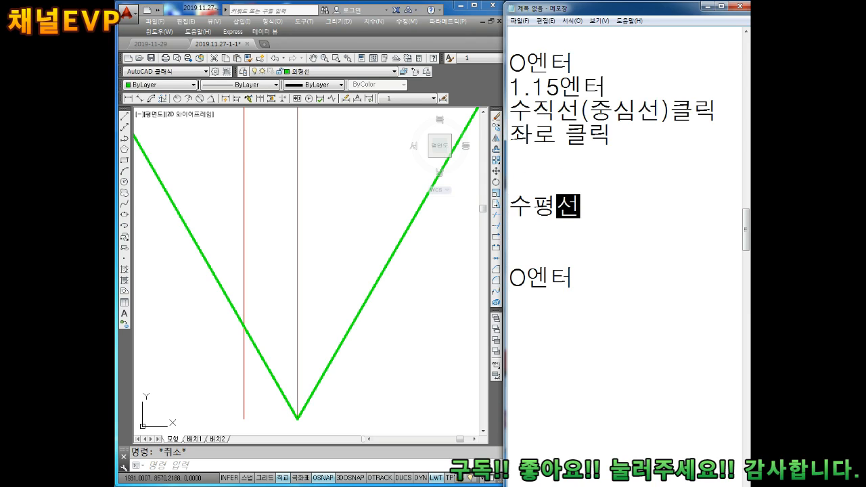
key(Return)
key(Return)
Switch to AutoCAD and draw a horizontal line 2.31 long to the right from the vertex of the V
scroll(371, 305, down, 4)
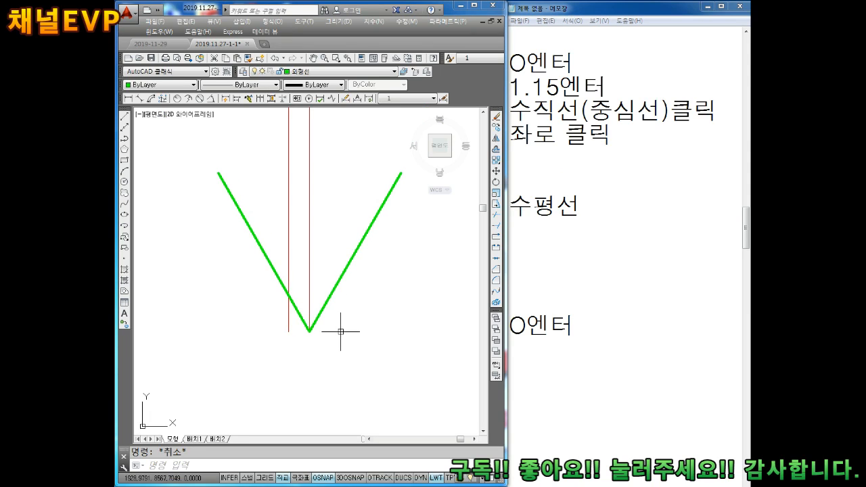
text(kl)
key(Escape)
text(l)
key(Return)
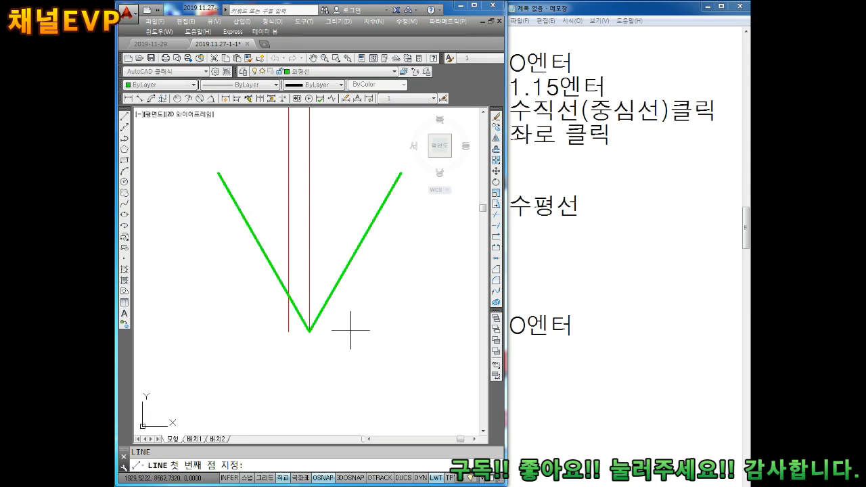
click(309, 331)
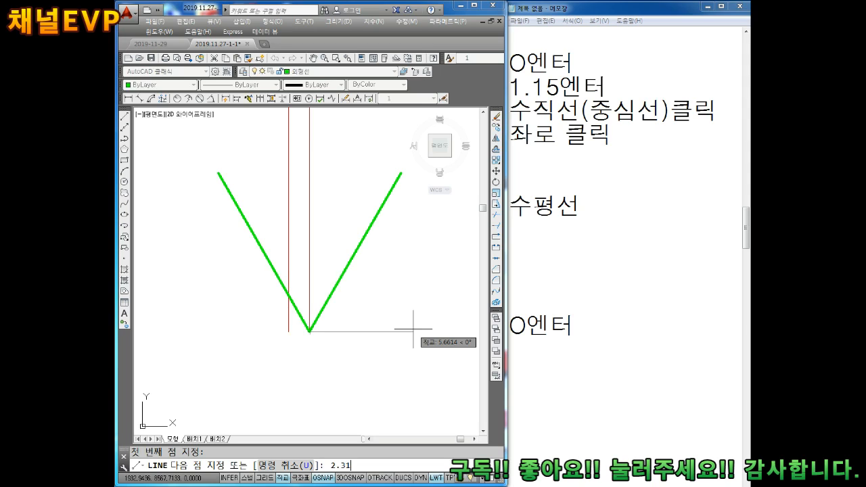
key(Return)
Return to Notepad and write "우로 2.31 그리기" on the line below "수평선"
click(626, 226)
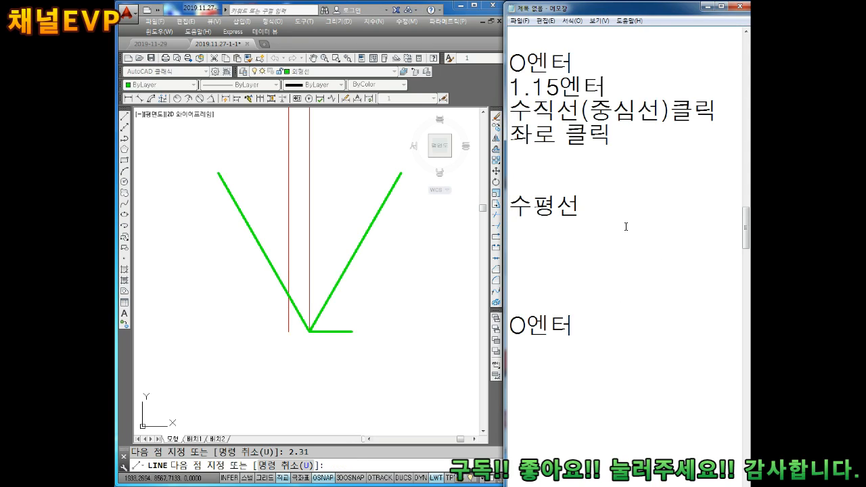
text(우로)
text( 2.31)
text( 그리기)
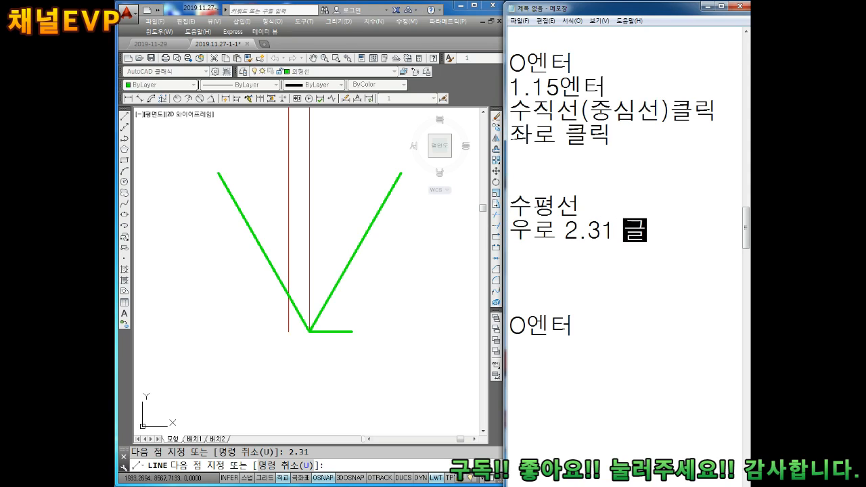
key(Return)
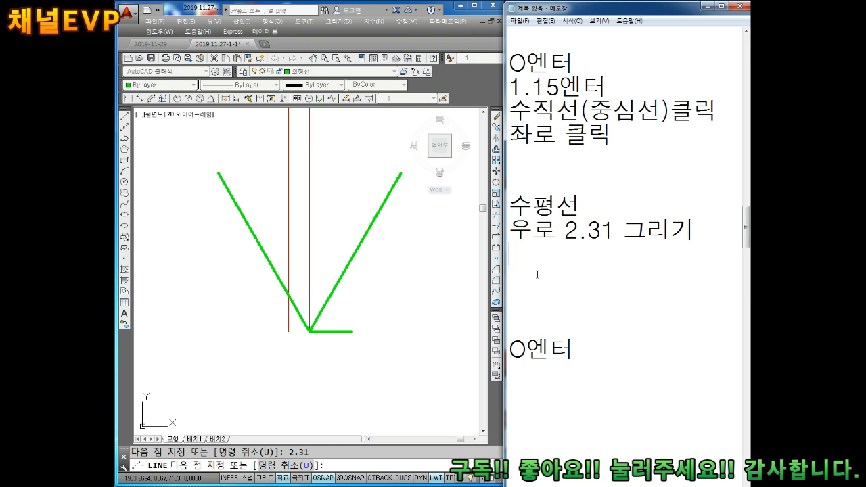